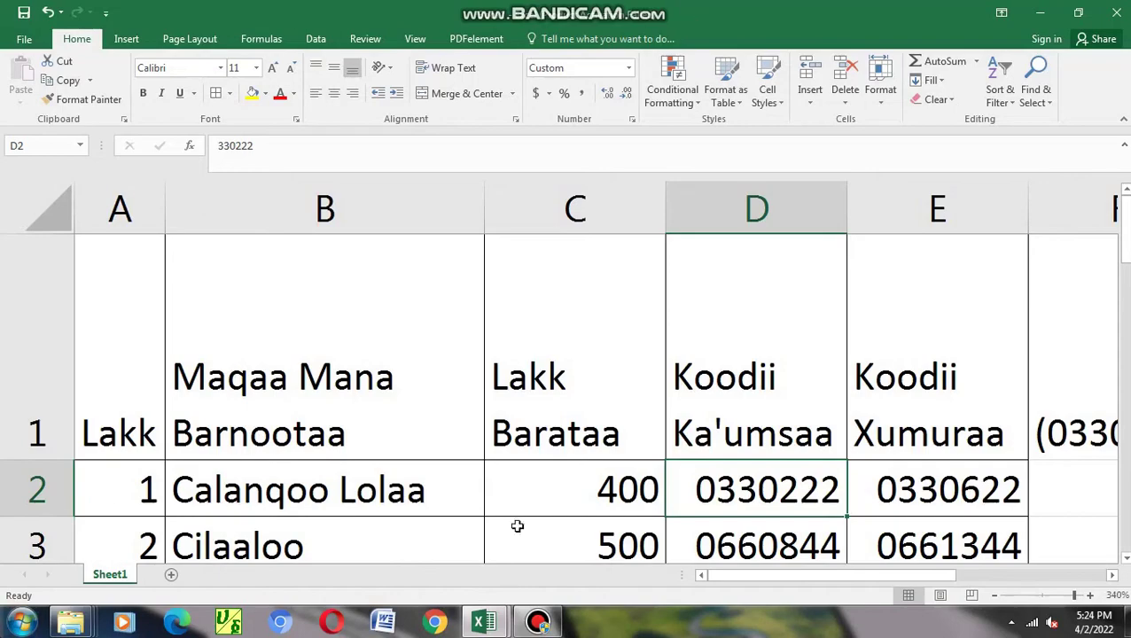
Step: Review the Lakk, Maqaa Mana Barnootaa and Lakk Barataa headers and the column C values
scroll(371, 399, "up", 1)
scroll(377, 390, "up", 1)
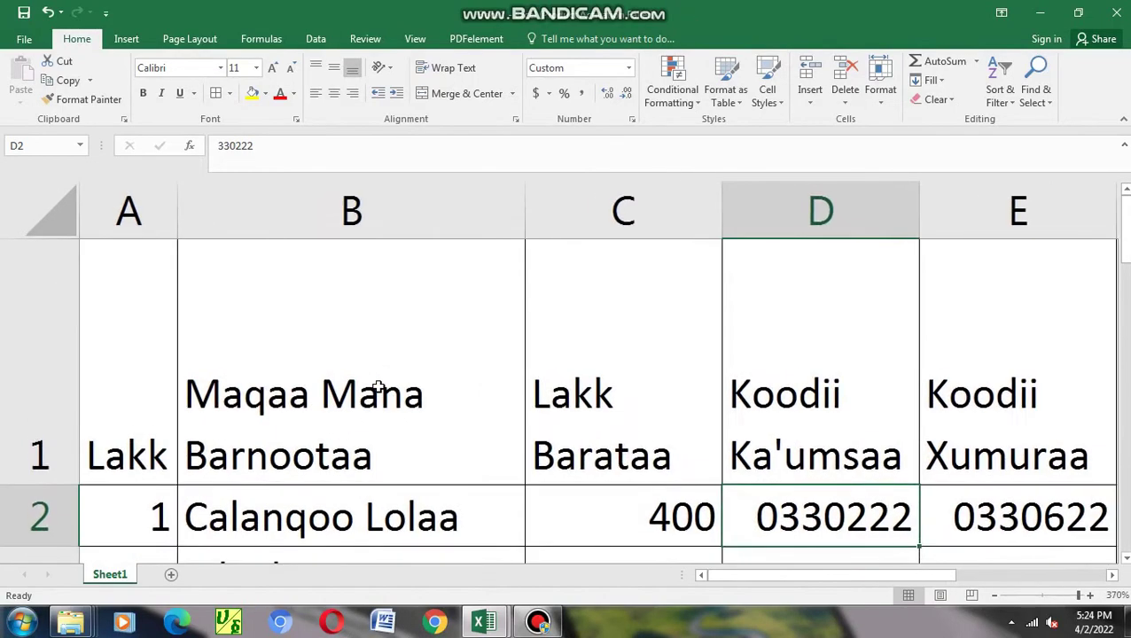
scroll(373, 403, "down", 1)
scroll(200, 404, "up", 1)
scroll(200, 404, "up", 1)
left_click(140, 412)
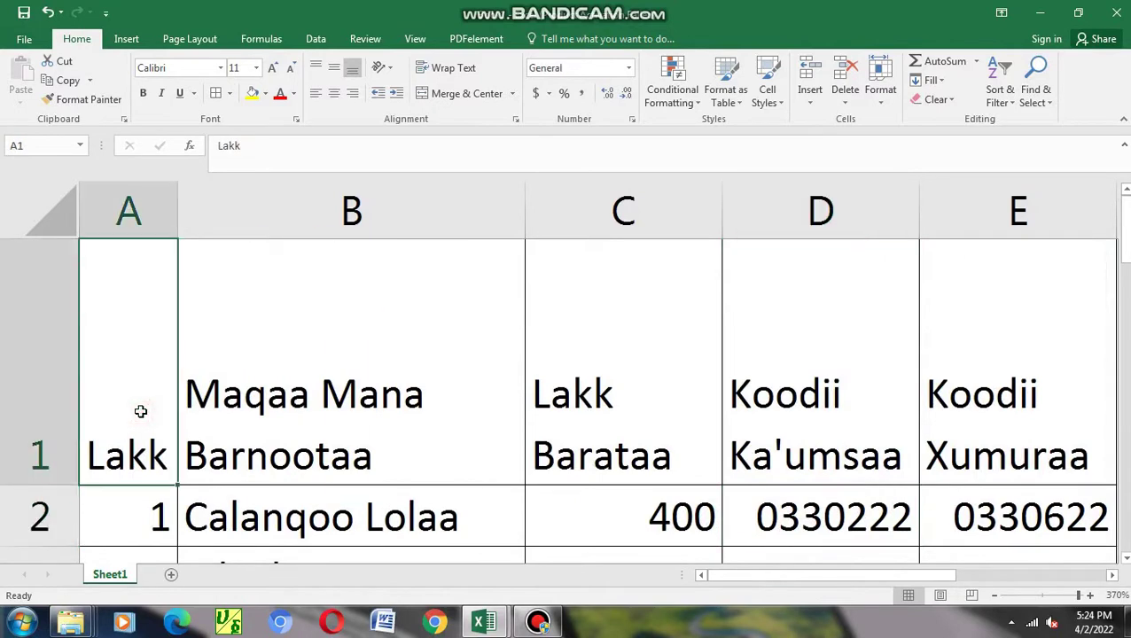
key("Right")
key("Right")
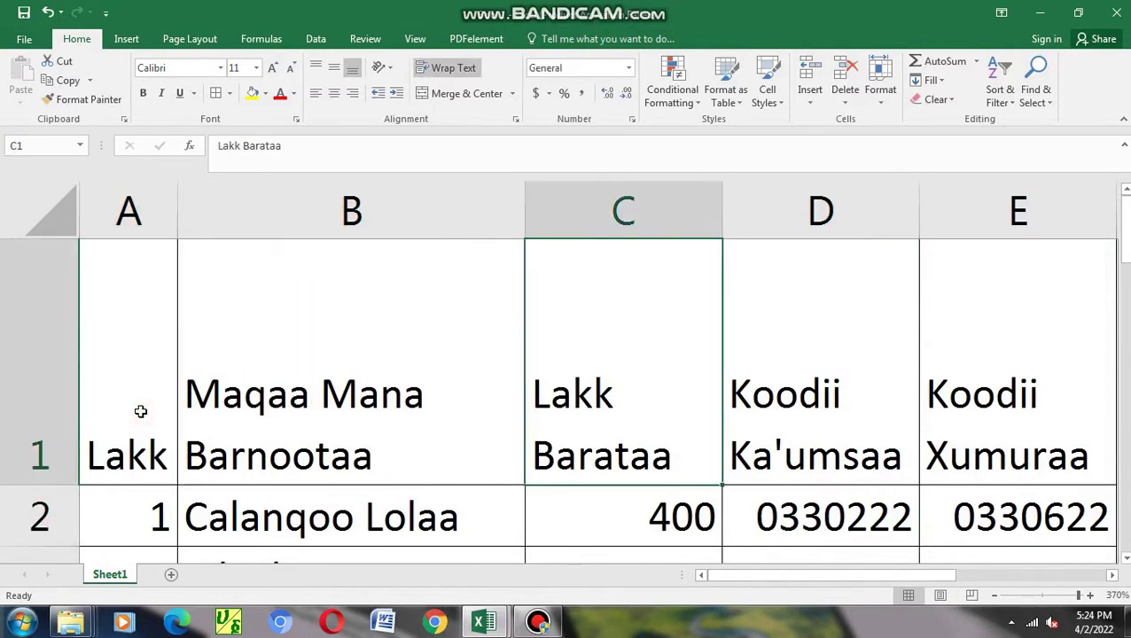
key("Down")
key("Down")
key("Up")
key("Up")
key("Down")
key("Down")
key("Up")
key("Up")
key("Right")
Step: Check the start and end code columns and the F1 code range note, ending on E2
key("Down")
key("Down")
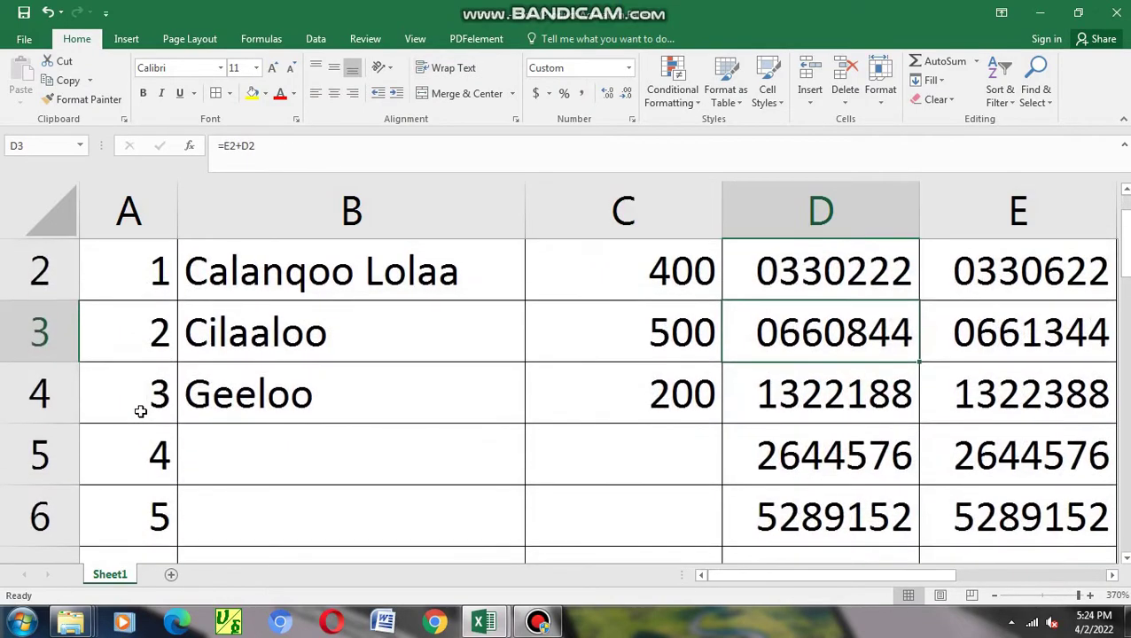
key("Up")
key("Up")
key("Down")
key("Right")
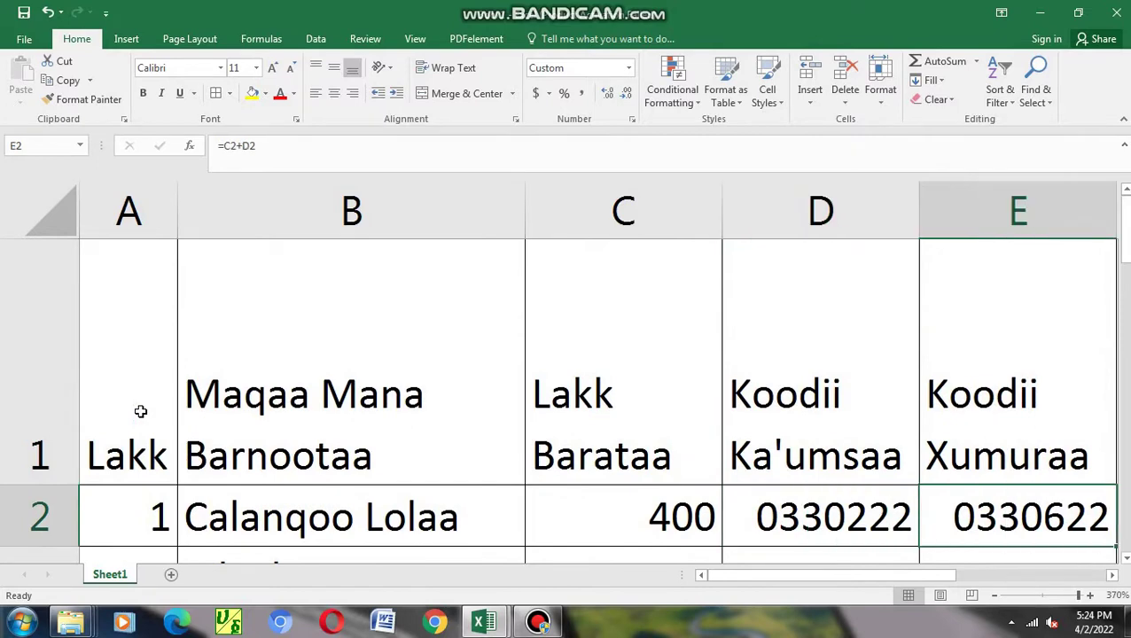
key("Up")
key("Right")
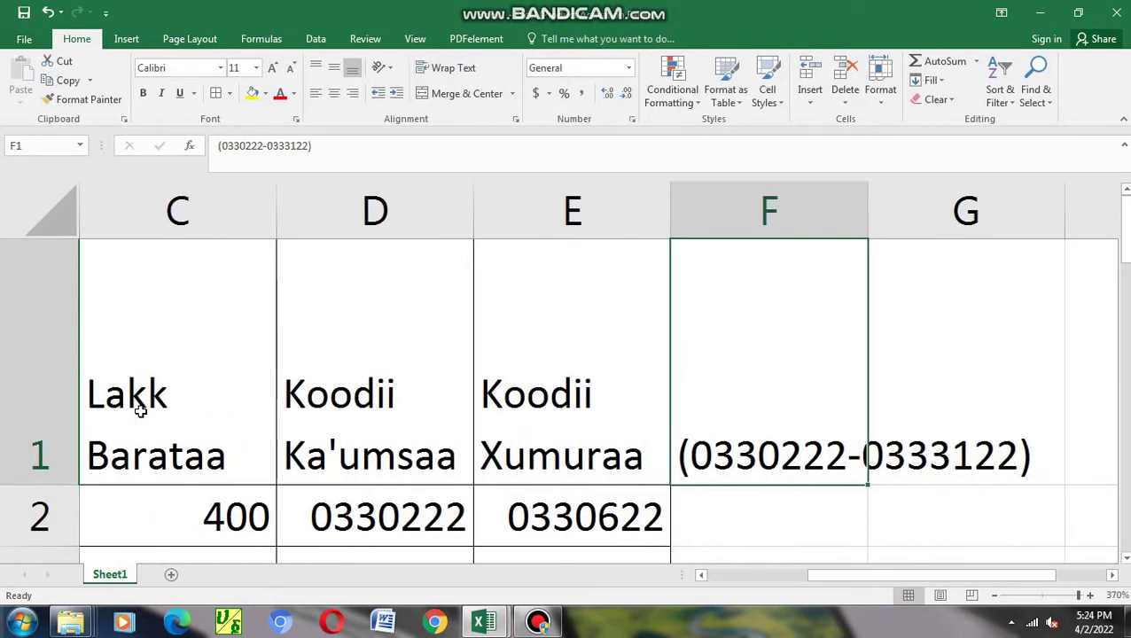
key("Left")
key("Left")
key("Left")
key("Down")
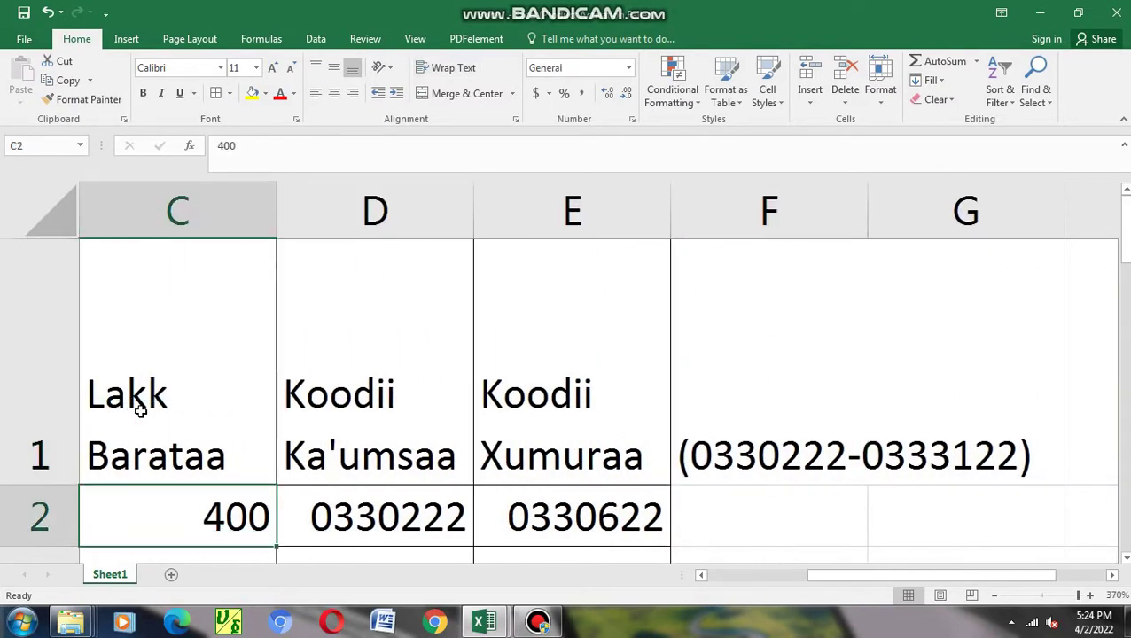
key("Down")
key("Up")
key("Right")
key("Right")
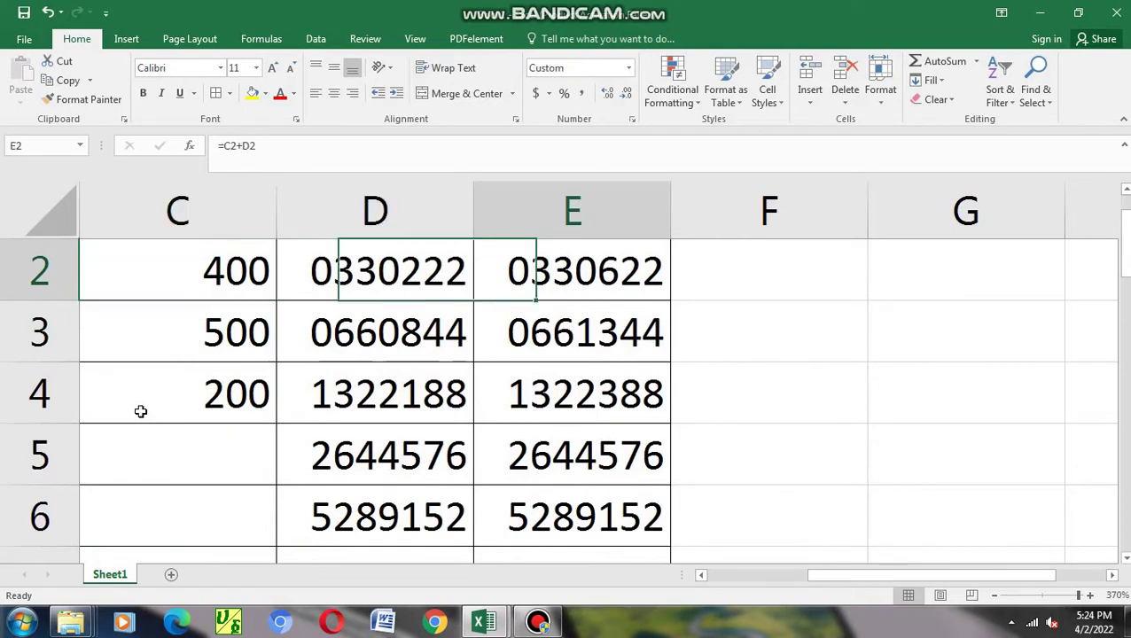
key("Up")
key("Down")
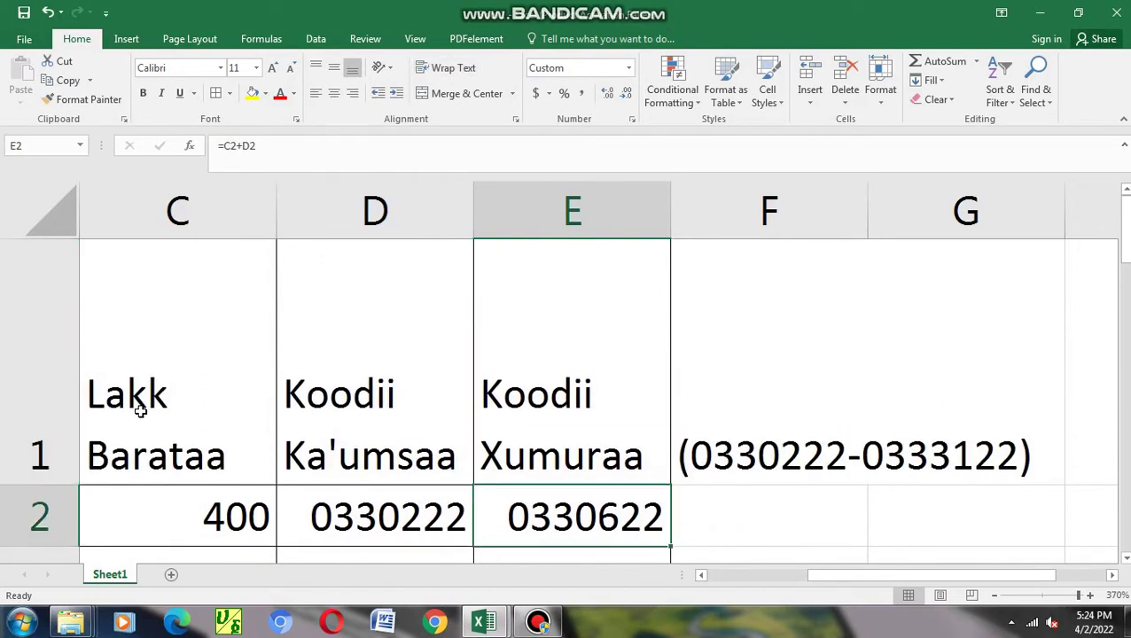
Step: Enter =D2+C2 in E2 so the end code reads 0330622
type("=")
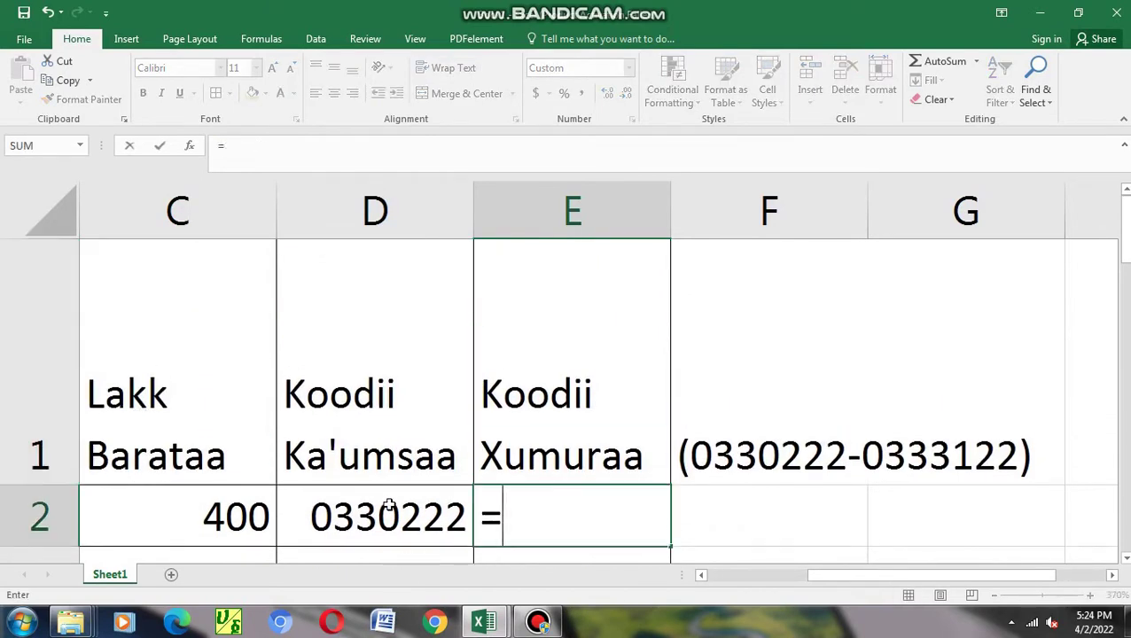
left_click(390, 514)
type("+")
left_click(235, 511)
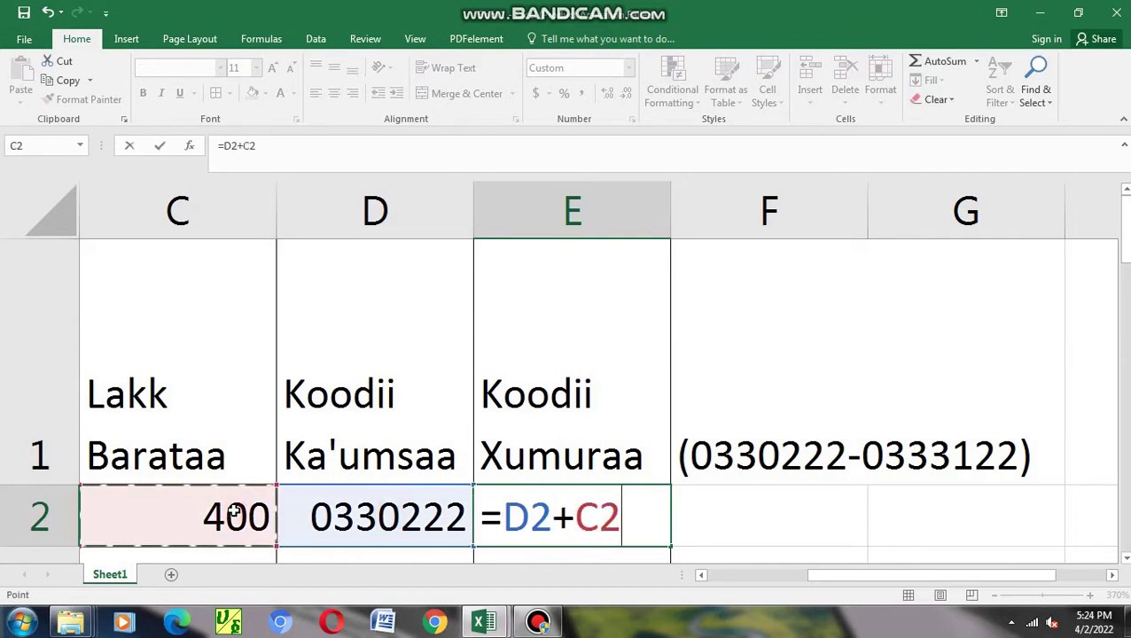
key("Return")
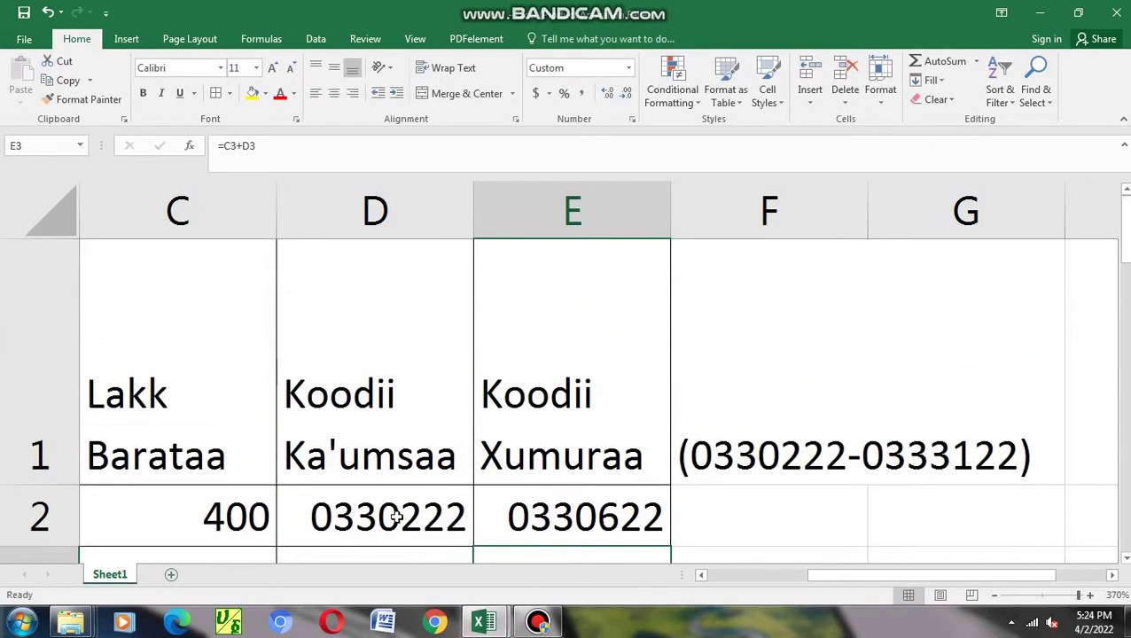
Step: Enter =E2+1 in D3 so the start code becomes 0330623
left_click(563, 525)
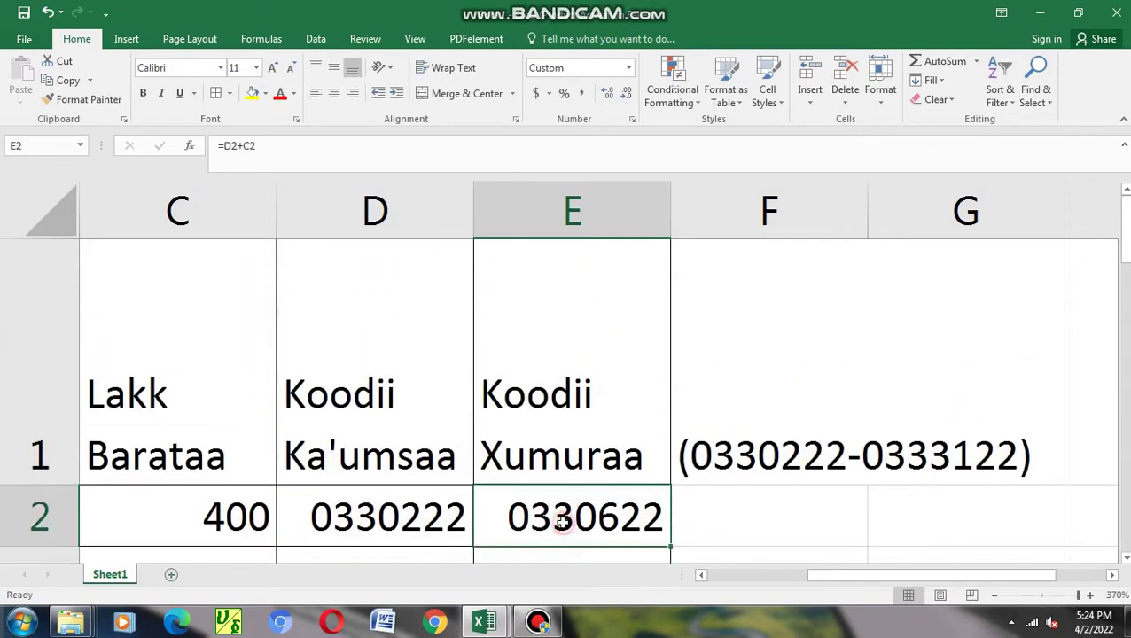
left_click(398, 510)
key("Down")
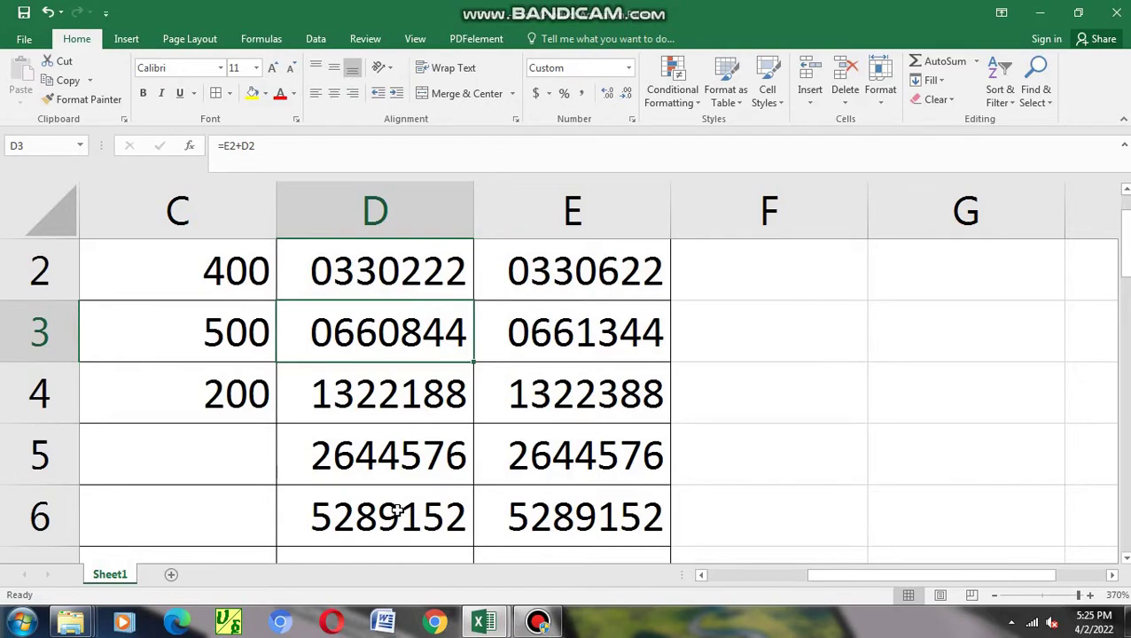
type("=")
left_click(588, 262)
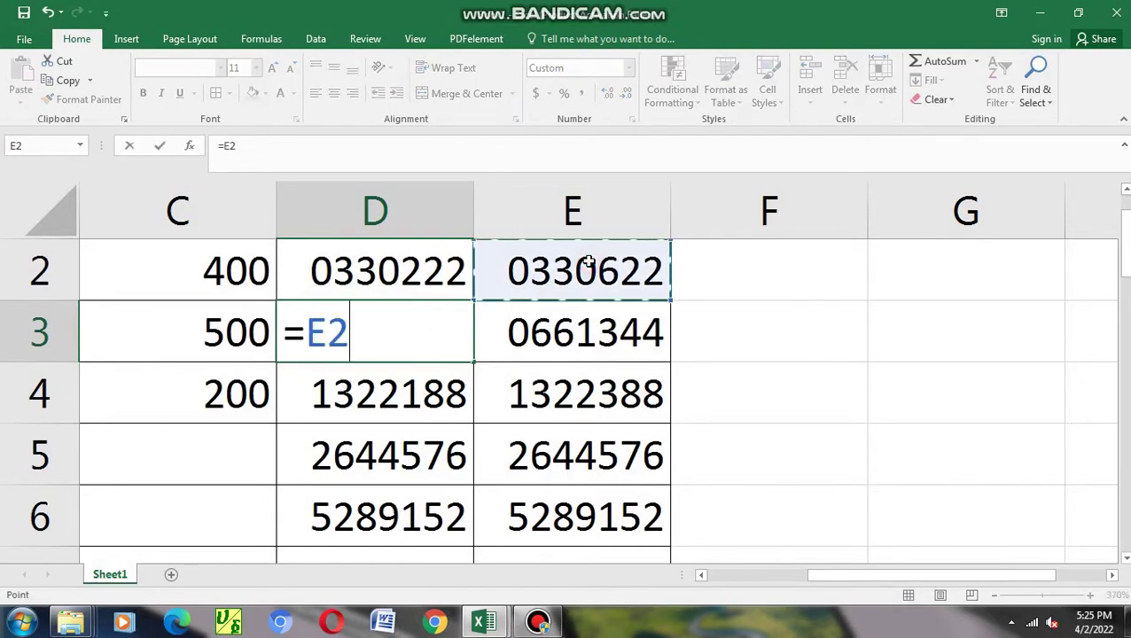
type("+")
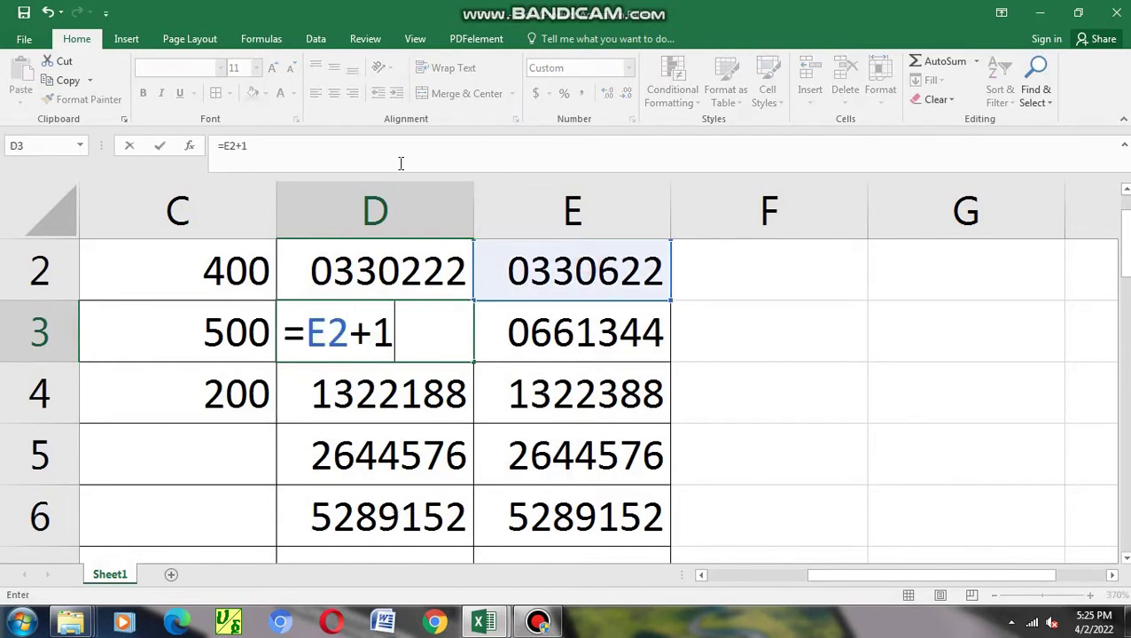
type("1")
key("Return")
Step: Recheck the new formulas in D3 and E2
left_click(383, 334)
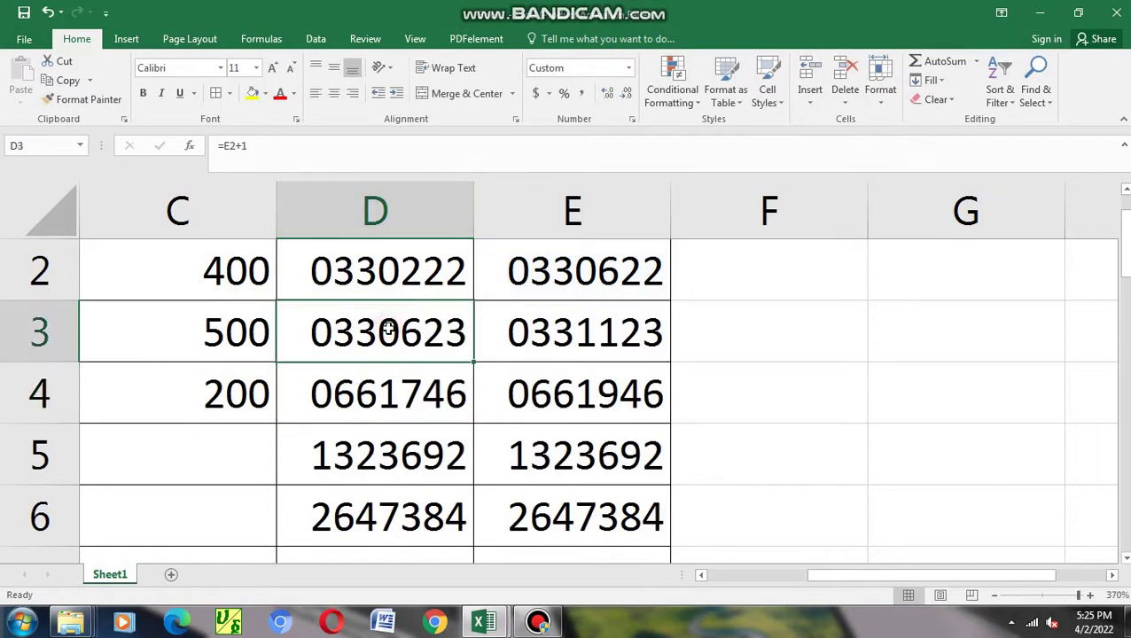
left_click(563, 326)
left_click(554, 272)
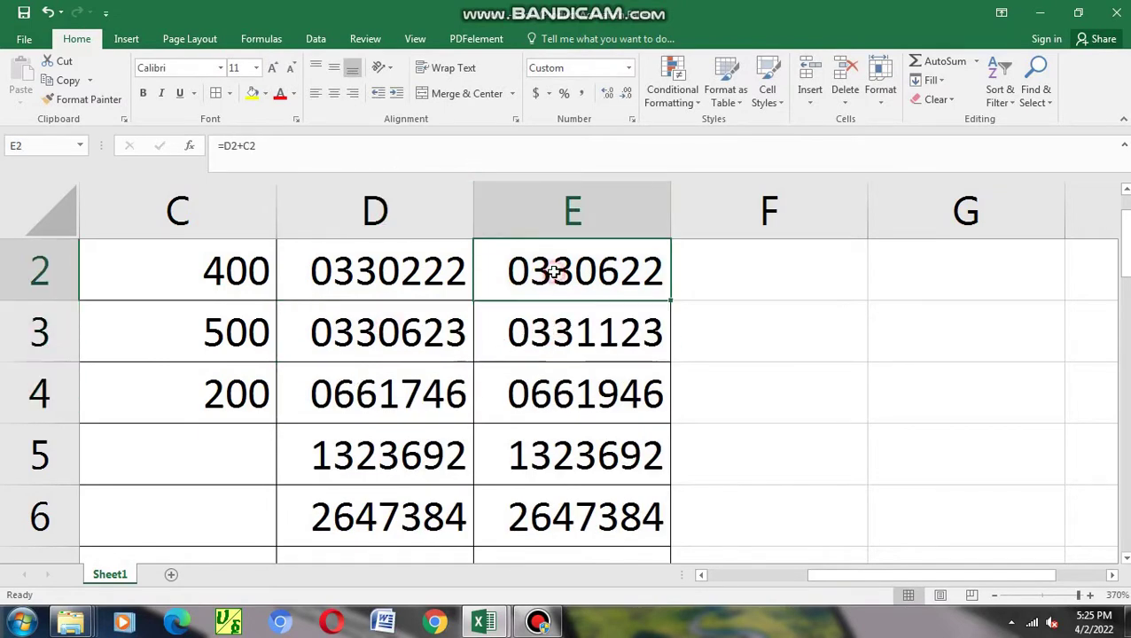
Step: Fill the E2 end-code formula down column E to row 25
left_click_drag(669, 301, 657, 512)
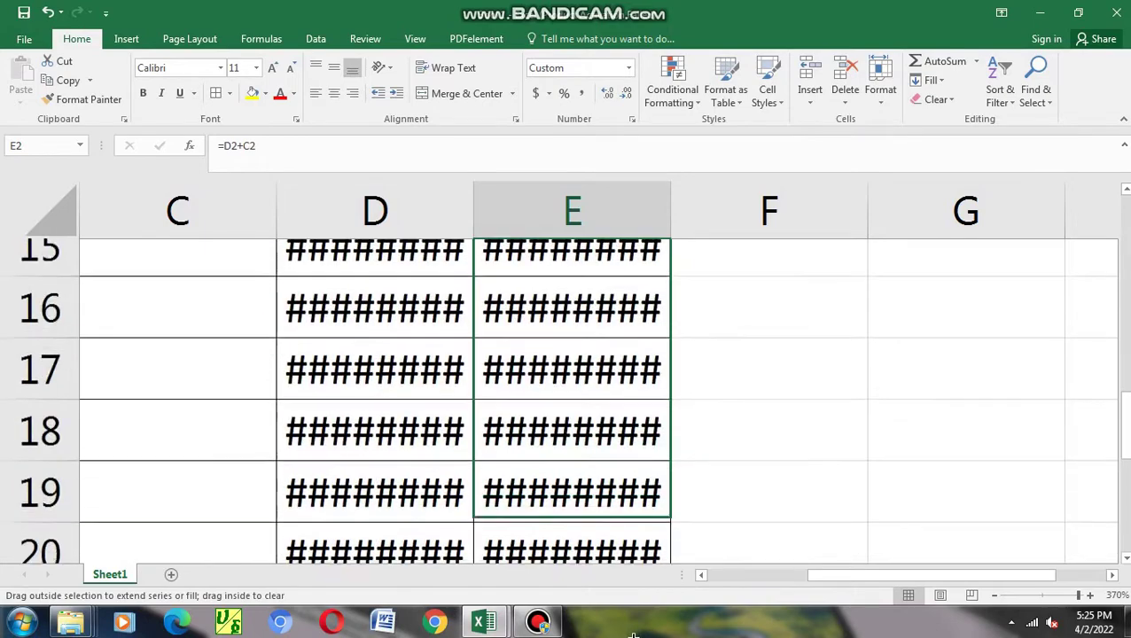
left_click_drag(658, 513, 672, 483)
scroll(486, 463, "up", 7)
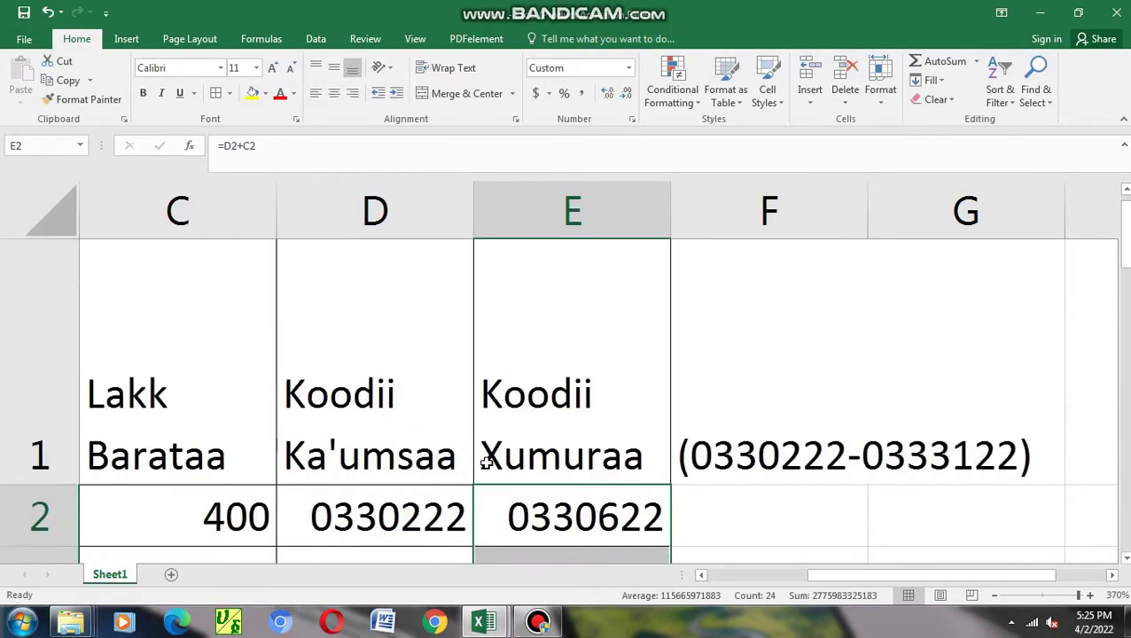
Step: Fill D3's =E2+1 formula down to D25, so D4 reads 0331124 and D5 0331325
left_click(346, 496)
scroll(354, 510, "down", 2)
scroll(348, 461, "up", 2)
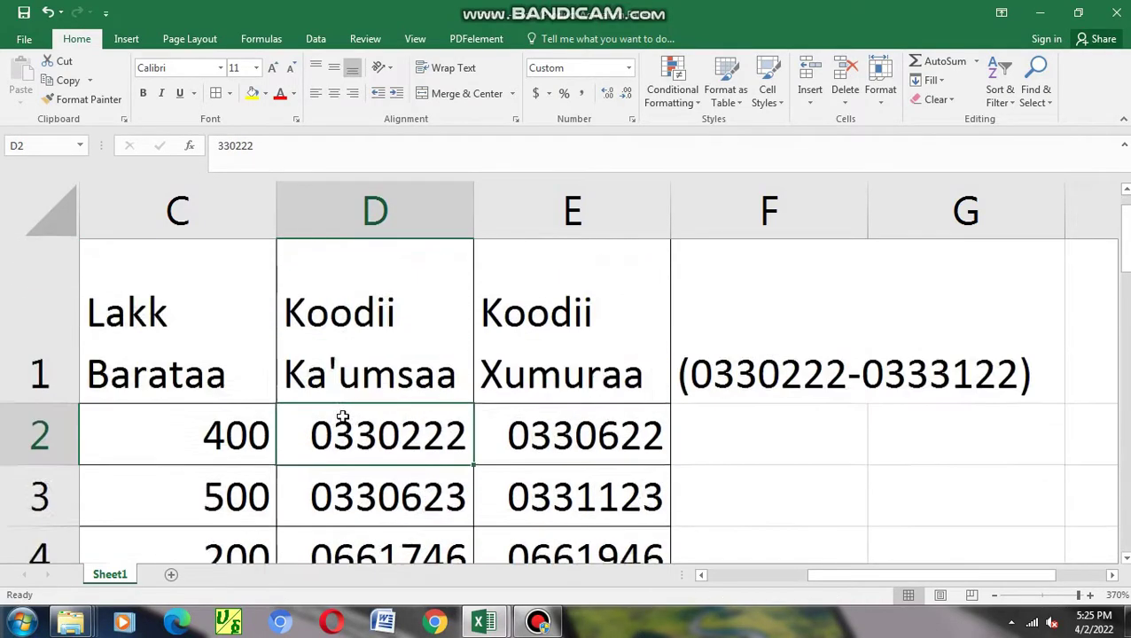
scroll(372, 434, "up", 1)
key("Down")
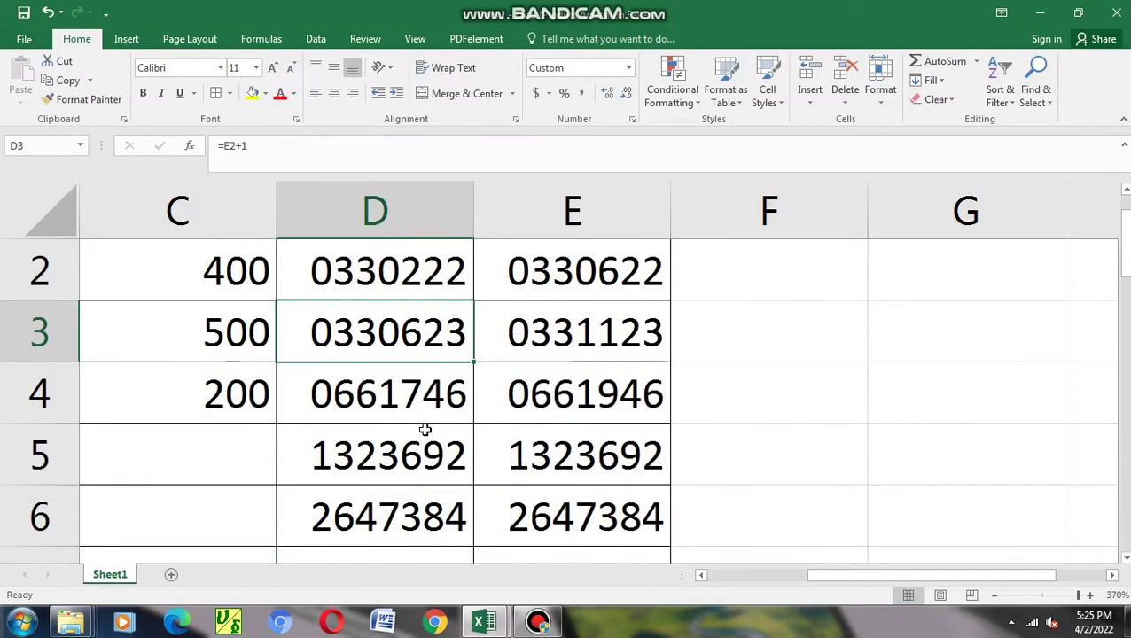
left_click_drag(473, 360, 424, 474)
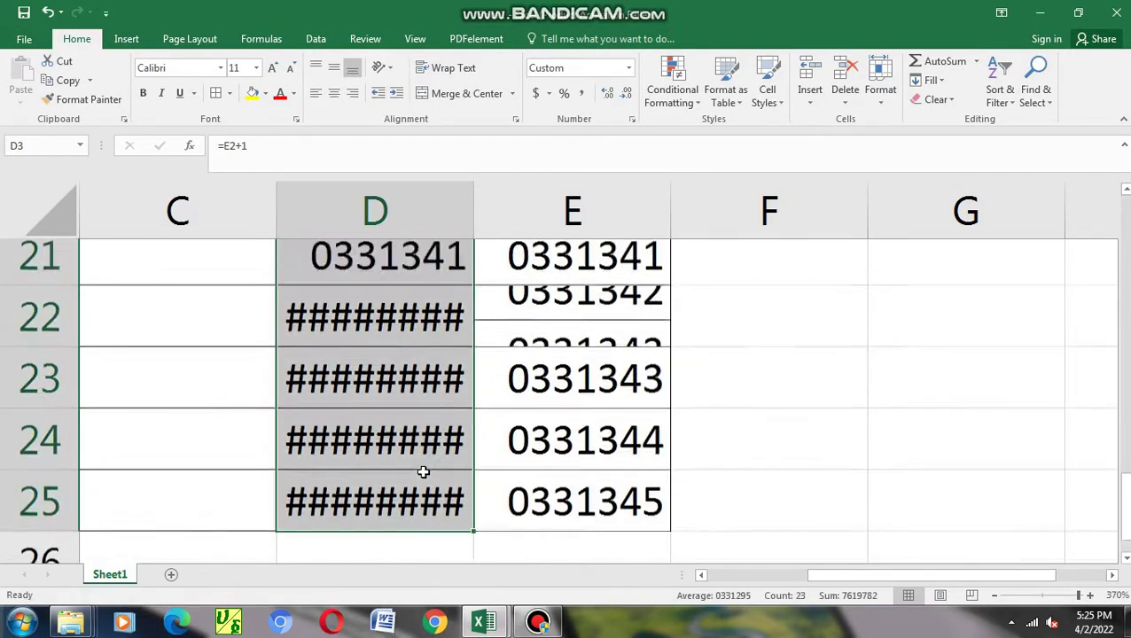
scroll(424, 473, "up", 7)
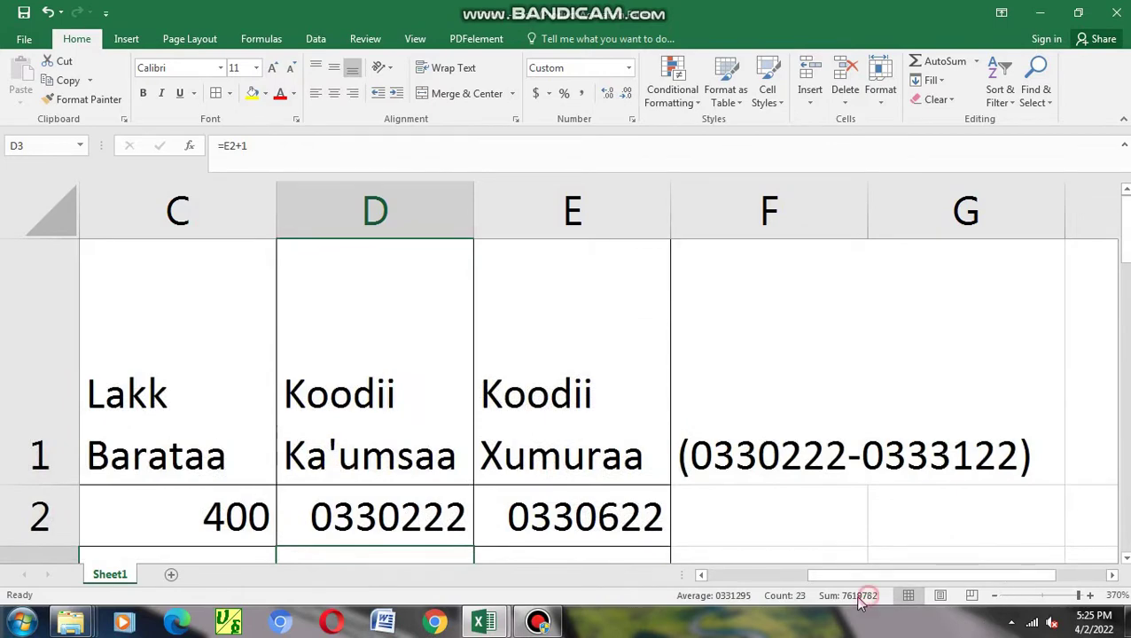
left_click_drag(890, 575, 811, 586)
scroll(391, 413, "down", 1)
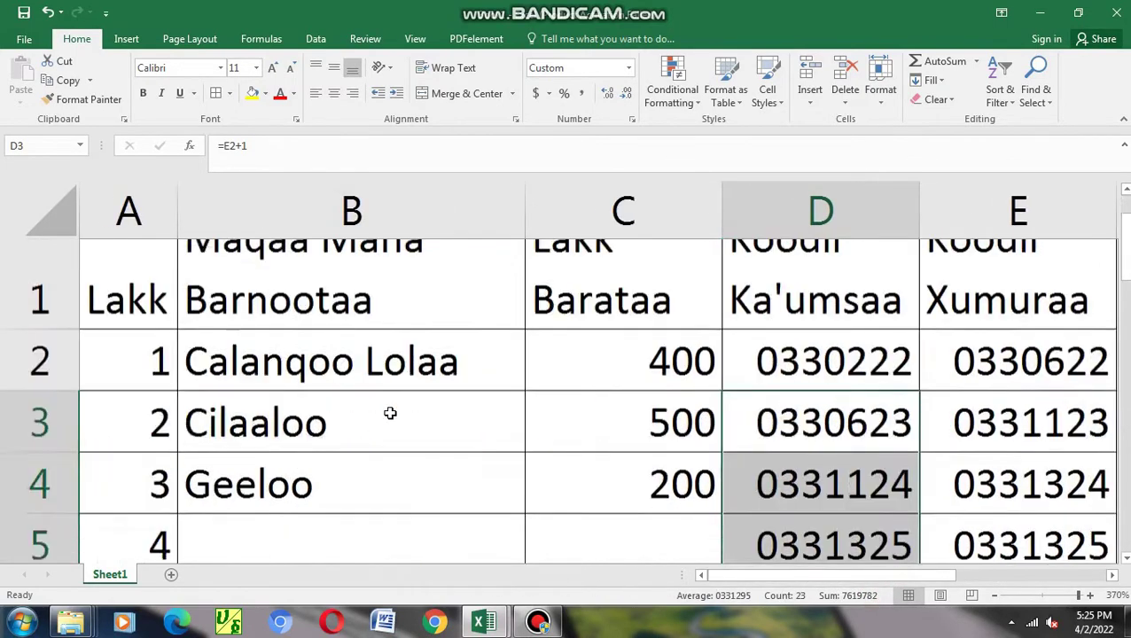
scroll(310, 438, "up", 1)
left_click(343, 519)
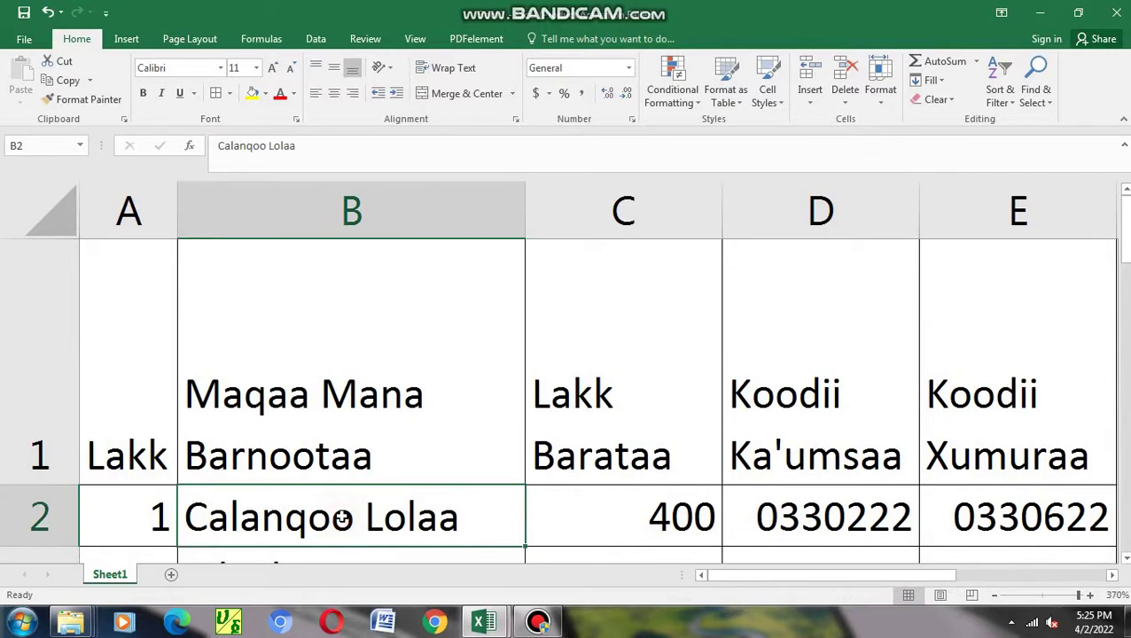
key("Down")
key("Left")
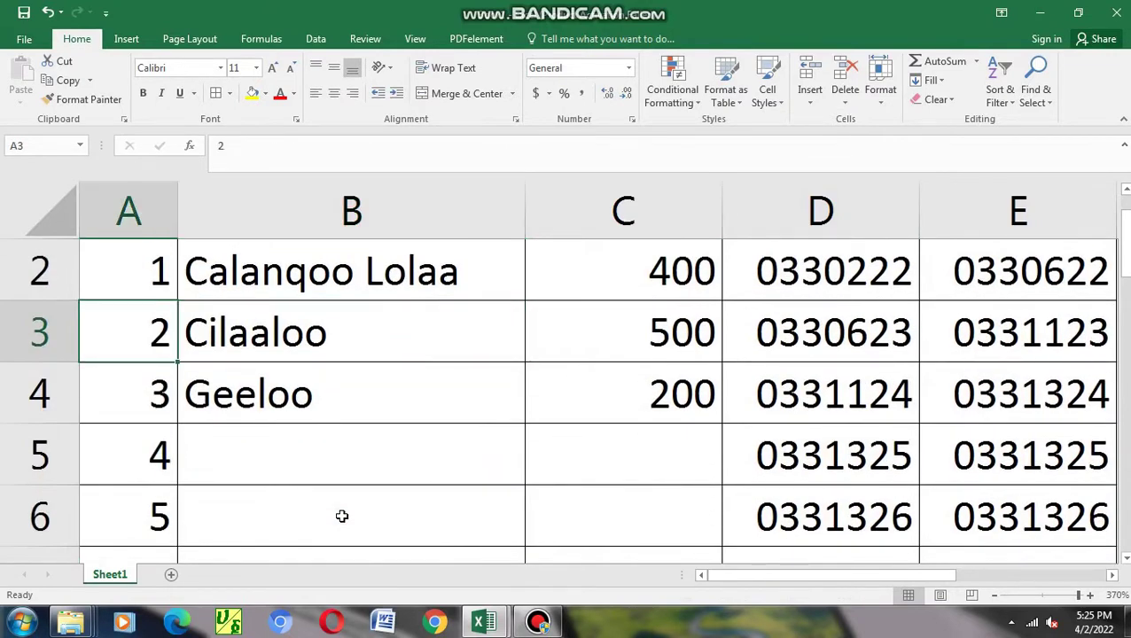
key("Right")
key("Down")
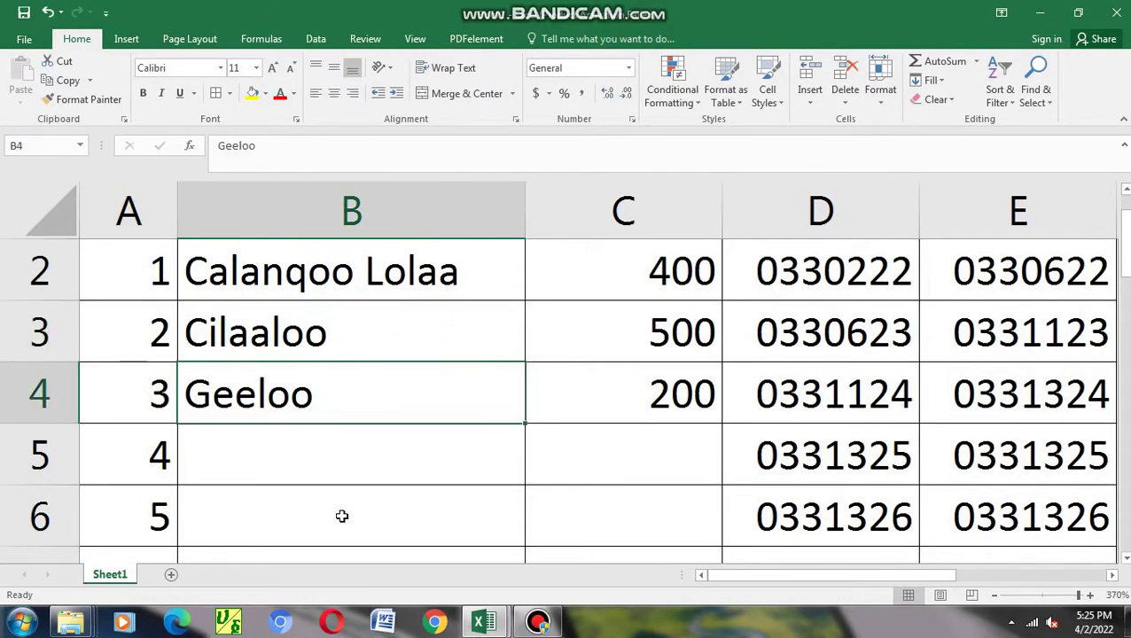
key("Down")
key("Down")
key("Down")
key("Up")
key("Up")
key("Up")
key("Up")
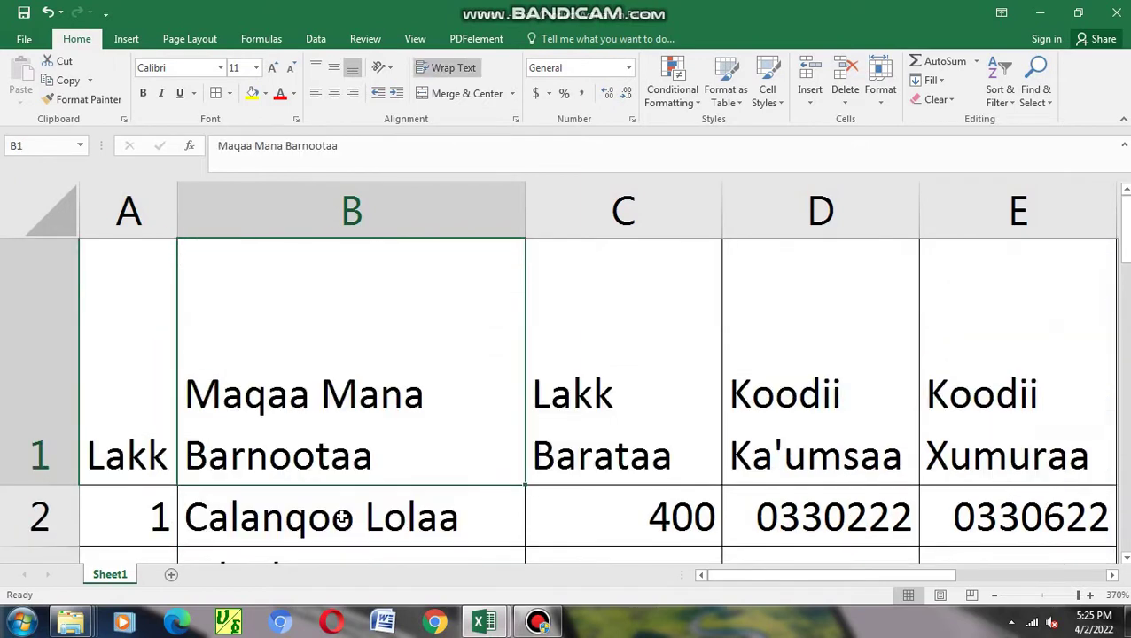
key("Right")
key("Right")
key("Right")
key("Right")
key("Right")
key("Right")
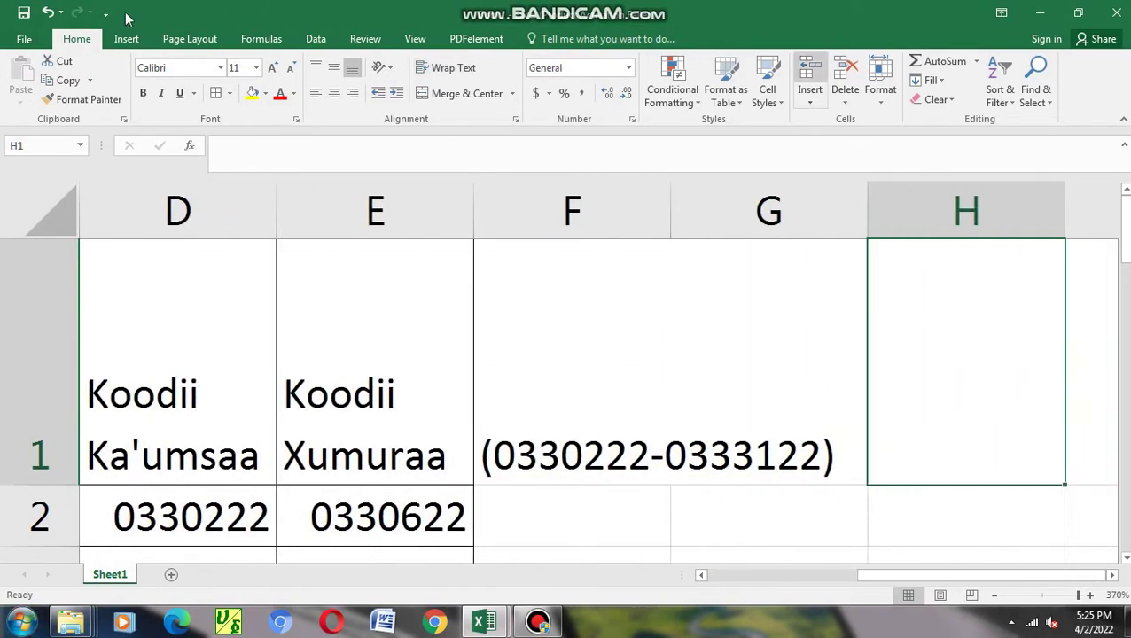
left_click(1041, 12)
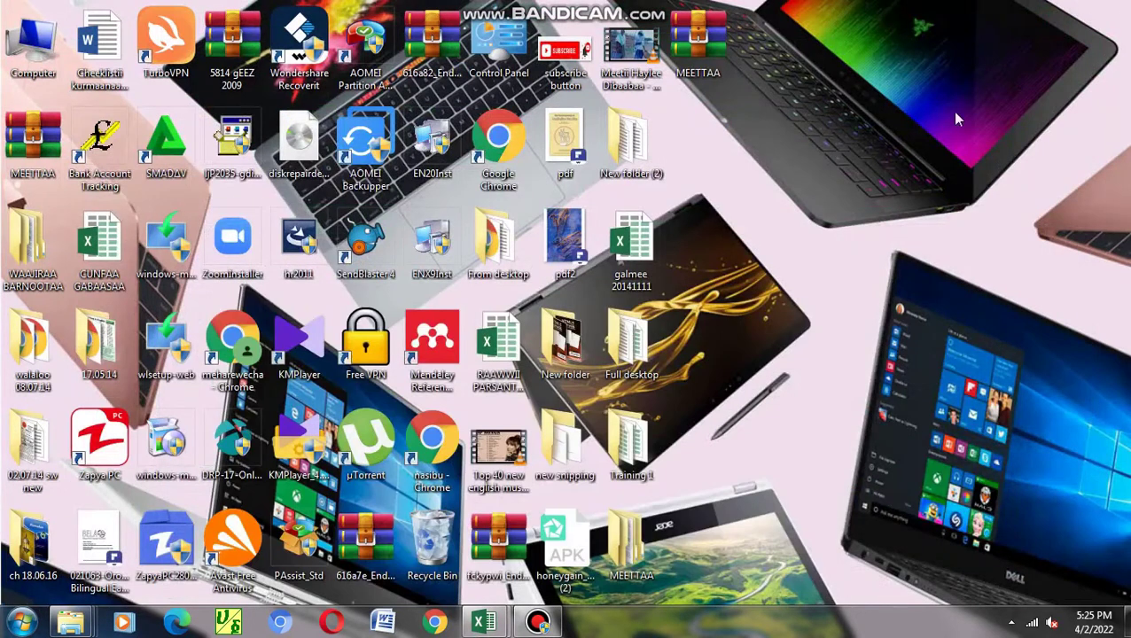
left_click(483, 622)
left_click(308, 363)
type("0")
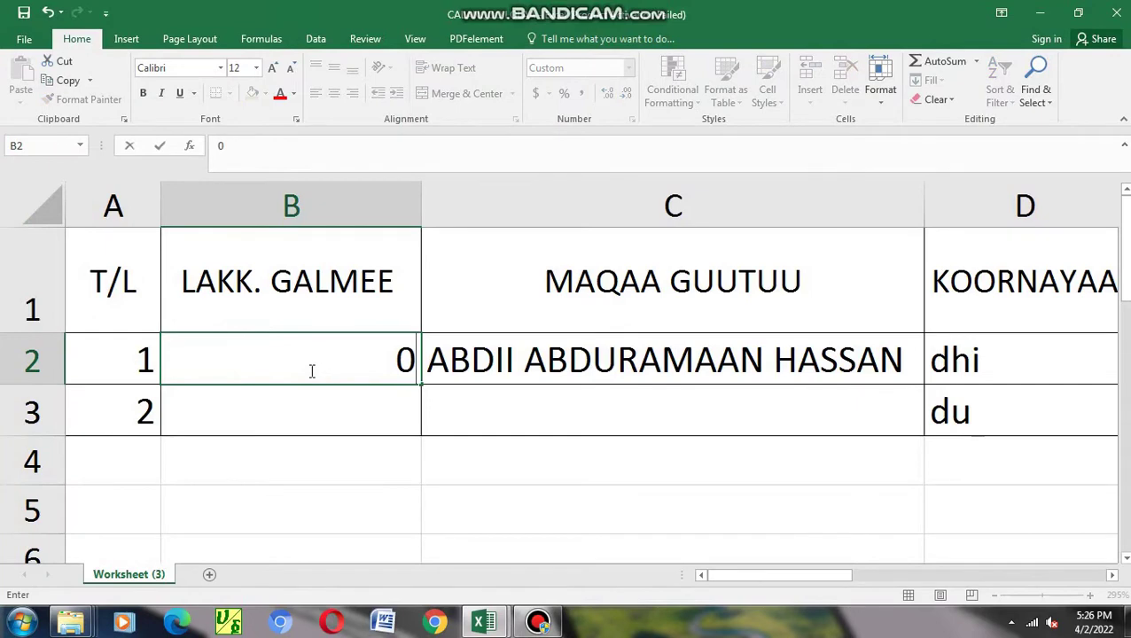
type("33")
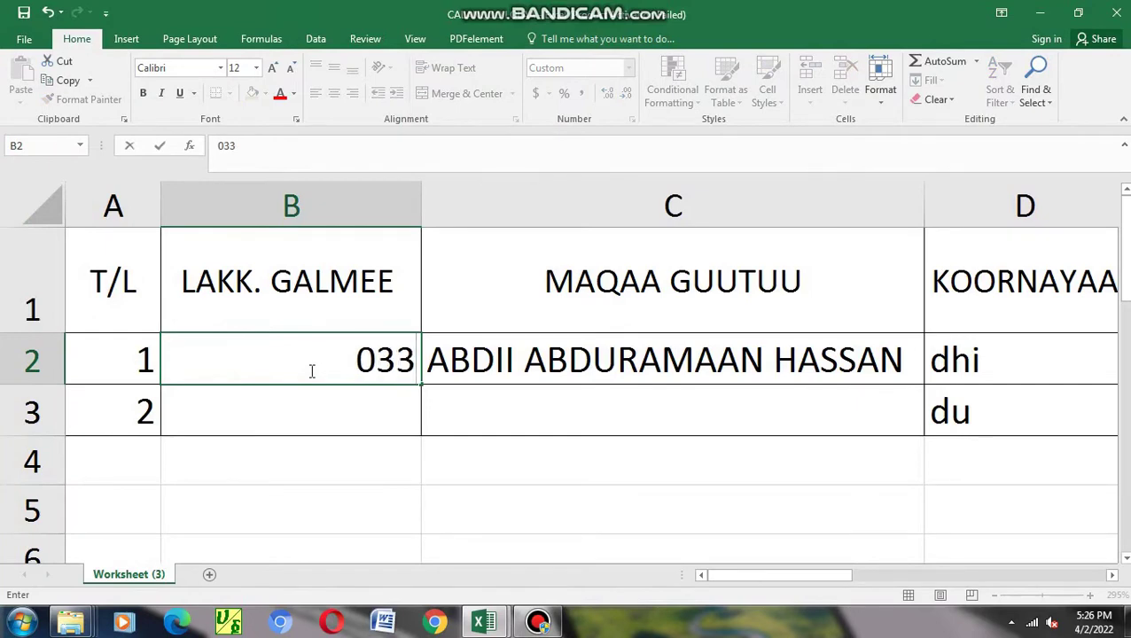
type("0222")
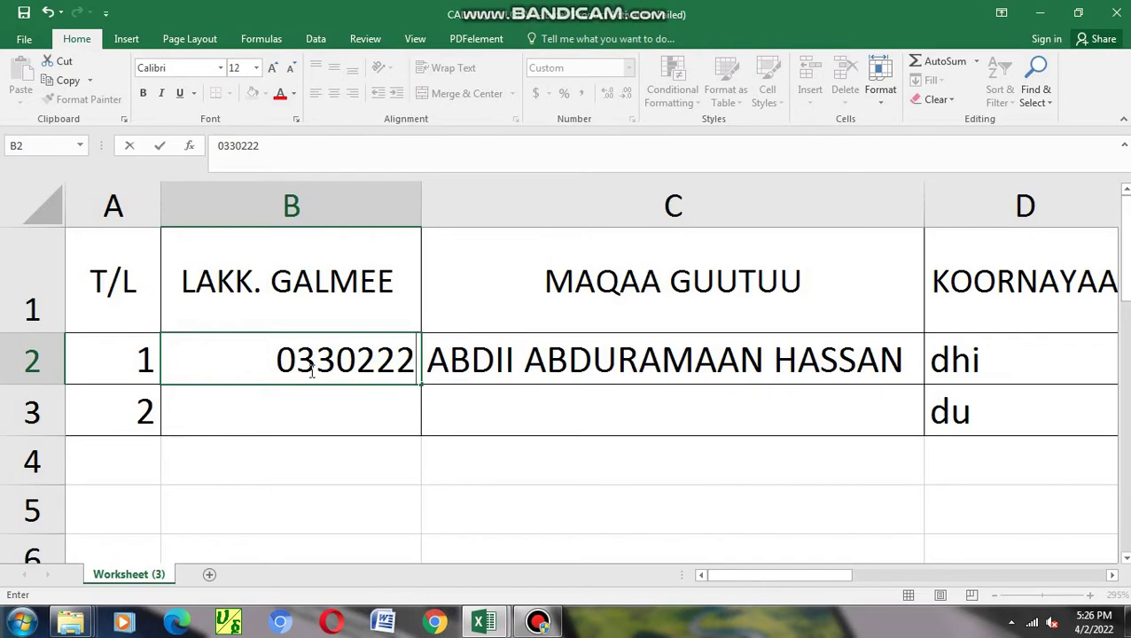
key("Tab")
key("Tab")
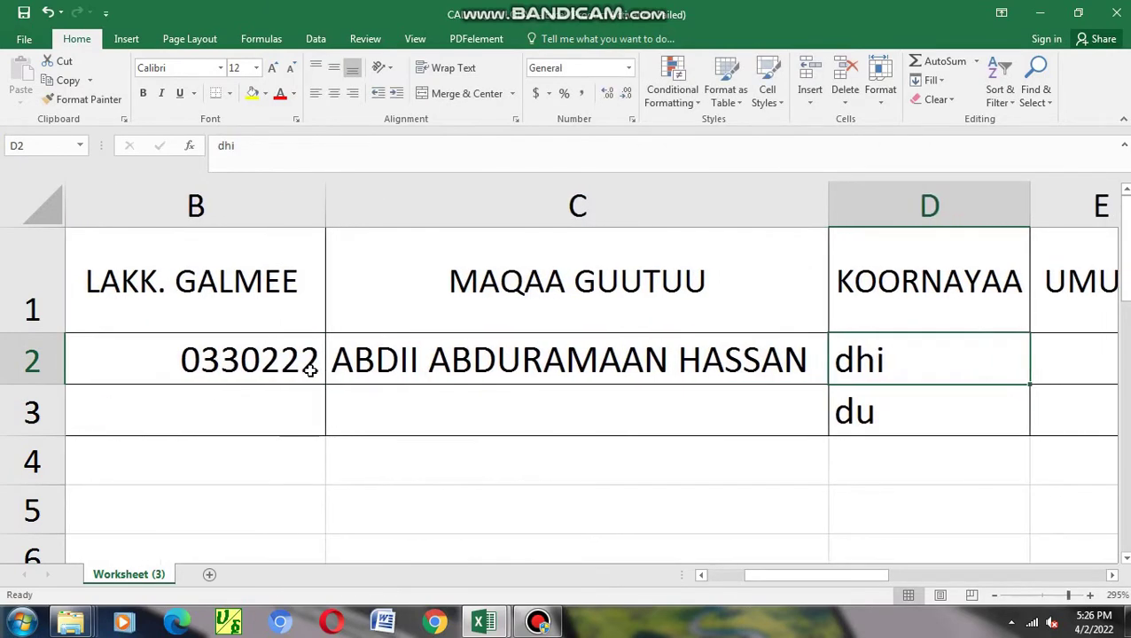
key("Tab")
key("Tab")
key("Tab")
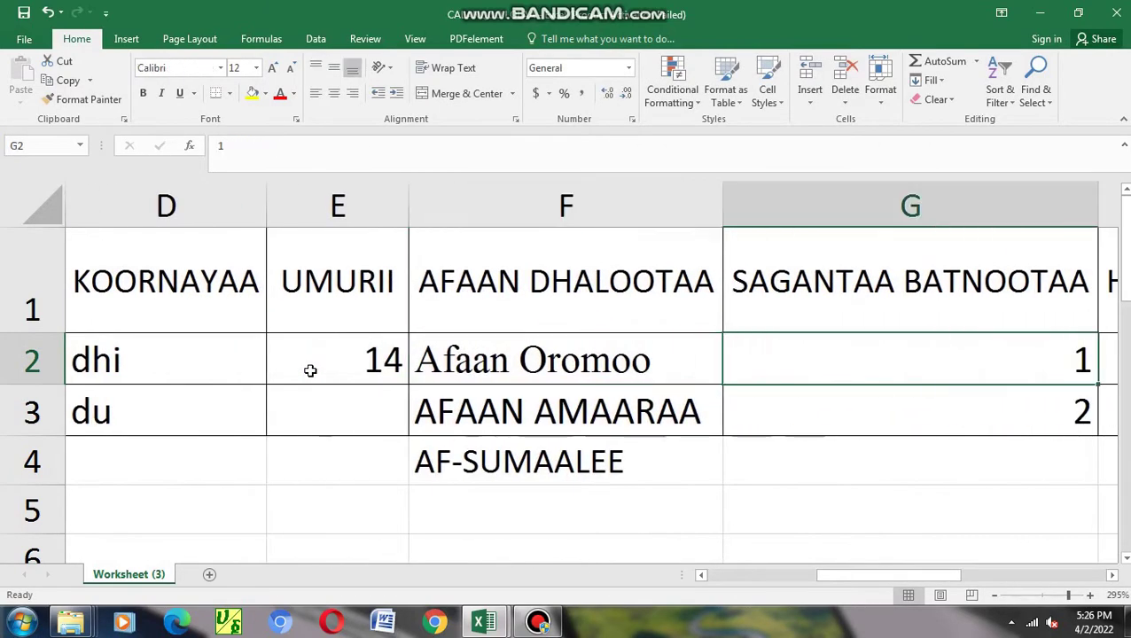
key("Tab")
key("Tab")
key("Tab")
key("Tab")
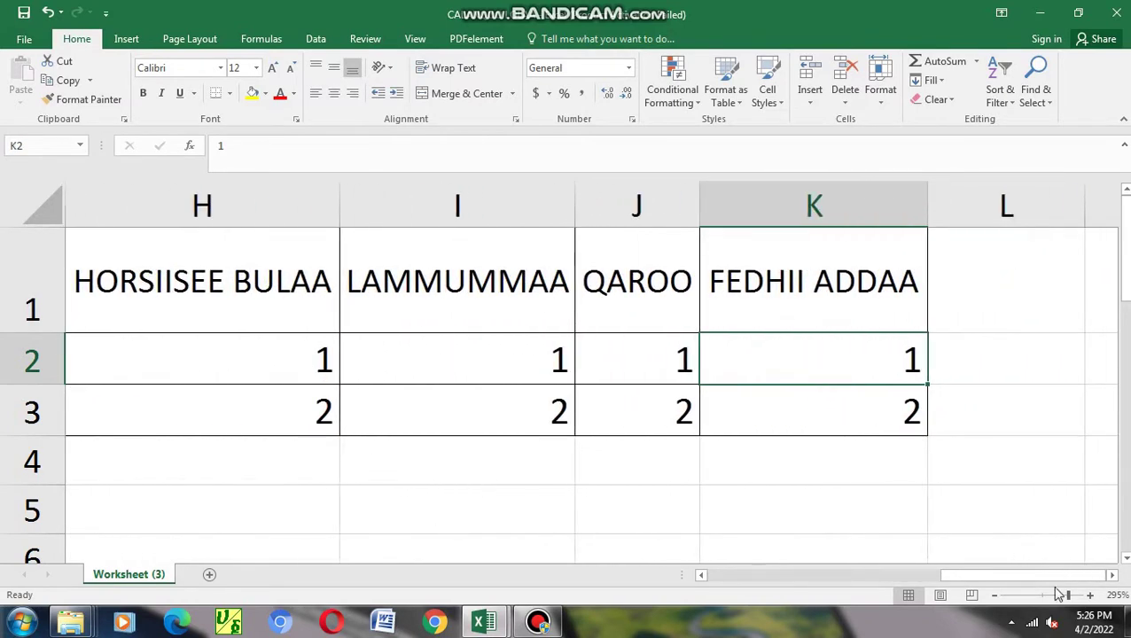
mouse_move(1053, 579)
left_mouse_down()
mouse_move(846, 576)
mouse_move(548, 535)
left_mouse_up()
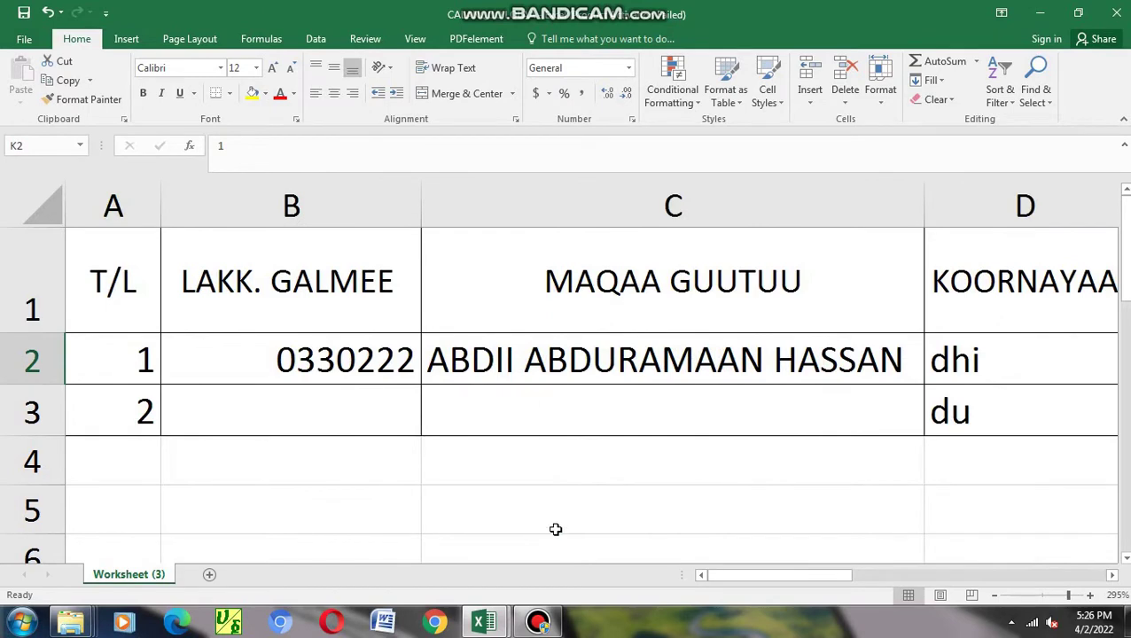
scroll(564, 527, "down", 2)
left_click(365, 359)
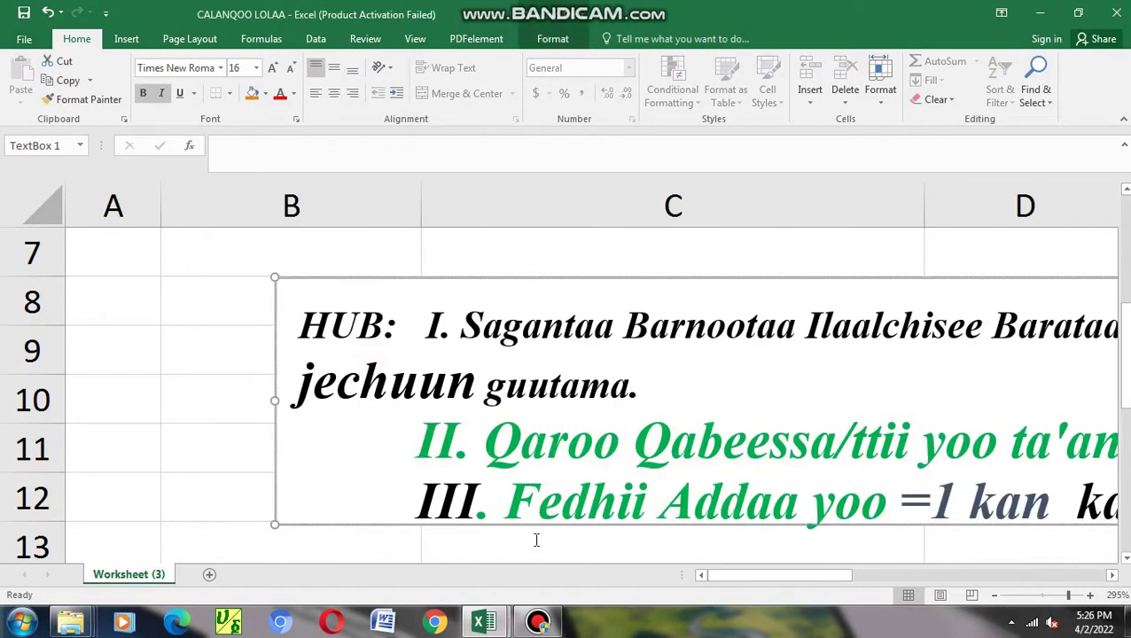
left_click(149, 398)
left_click(334, 336)
mouse_move(734, 572)
left_mouse_down()
mouse_move(770, 585)
mouse_move(970, 585)
mouse_move(606, 587)
left_mouse_up()
Step: Look across row 2 of the student record from the MAQAA GUUTUU heading, then minimize Excel
scroll(416, 535, "up", 2)
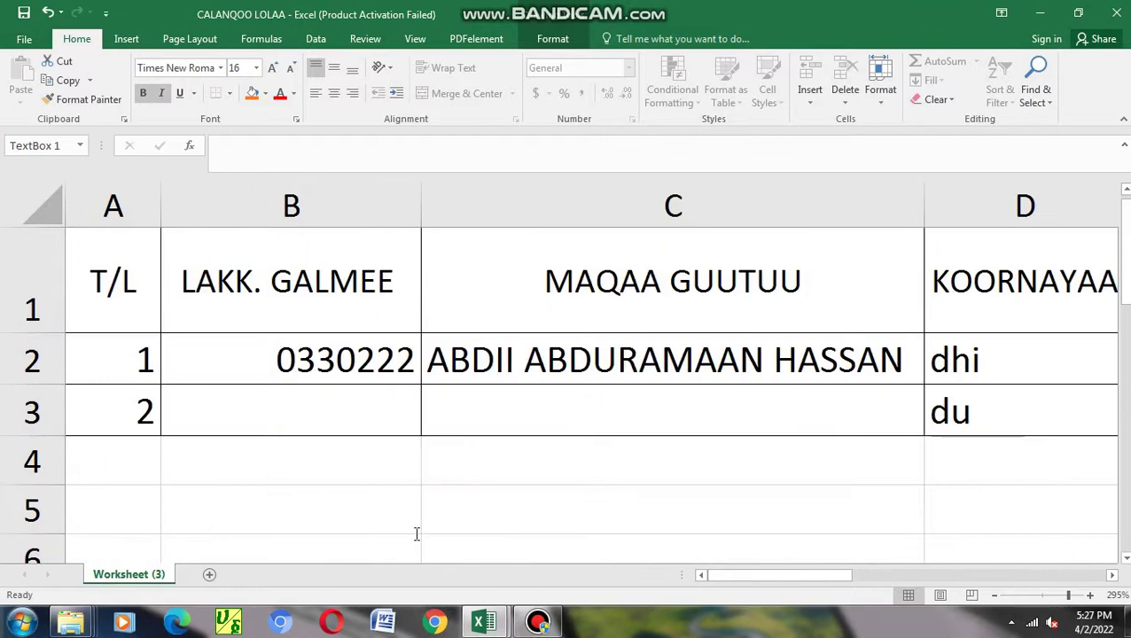
left_click(697, 262)
scroll(417, 505, "up", 1)
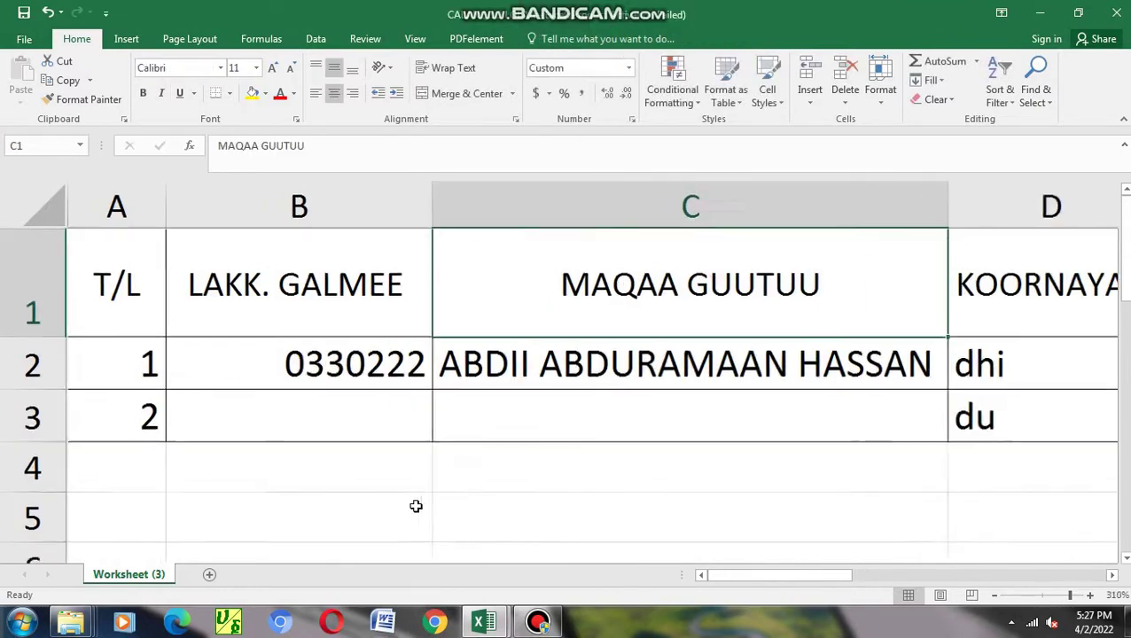
scroll(416, 505, "up", 3)
left_click_drag(727, 575, 1049, 574)
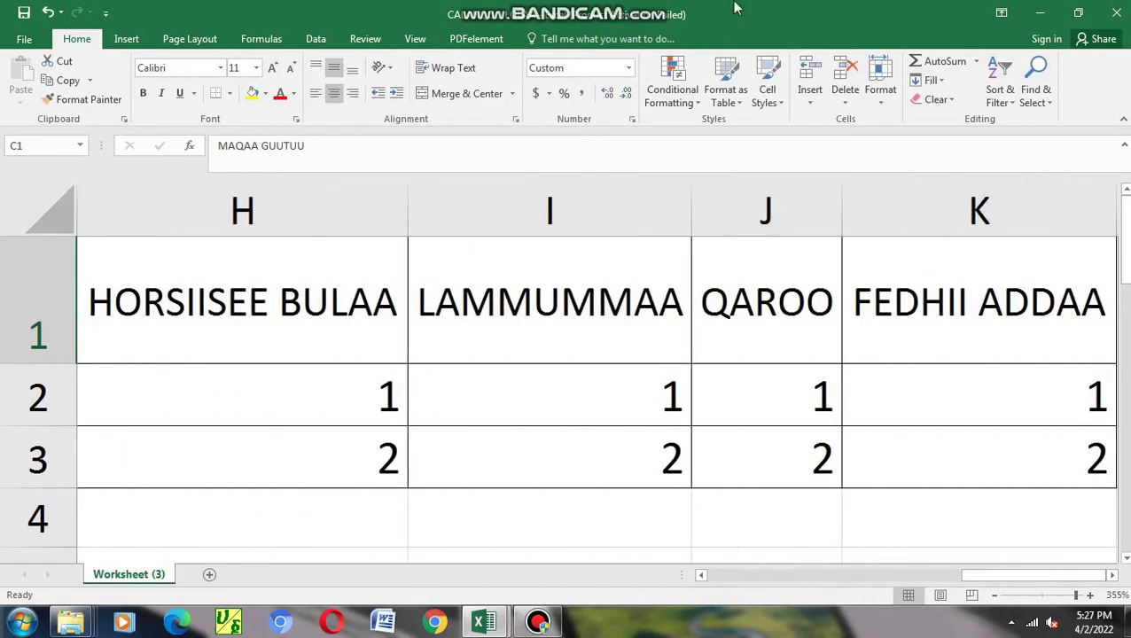
left_click(1040, 13)
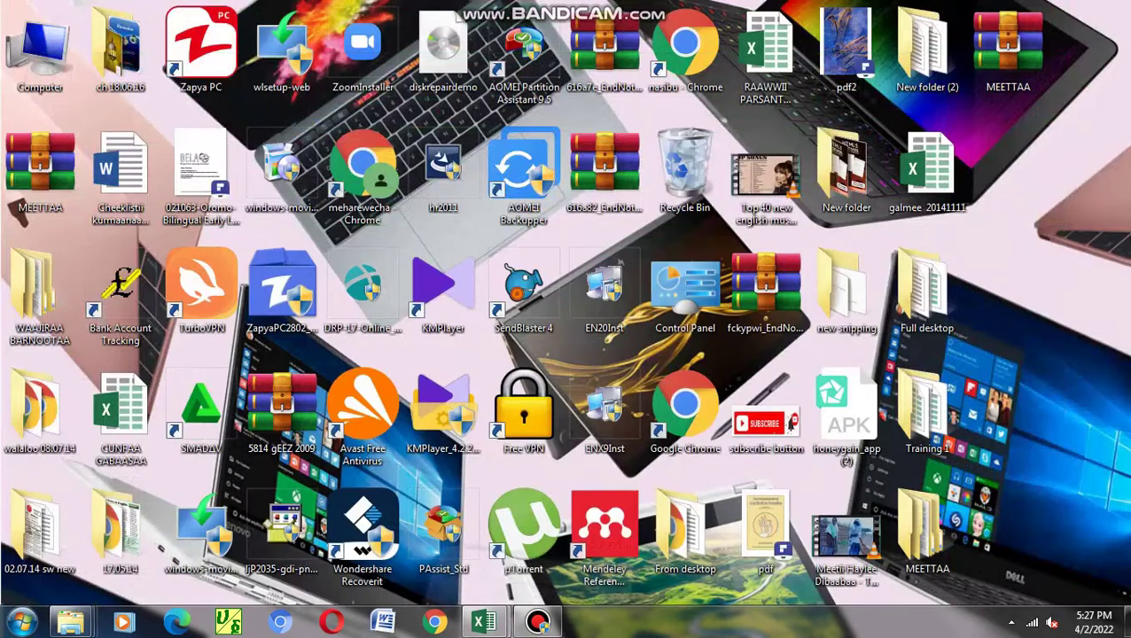
Step: Open the MEETTAA folder and its Calanqoo Lolaa subfolder with enlarged icons
double_click(945, 551)
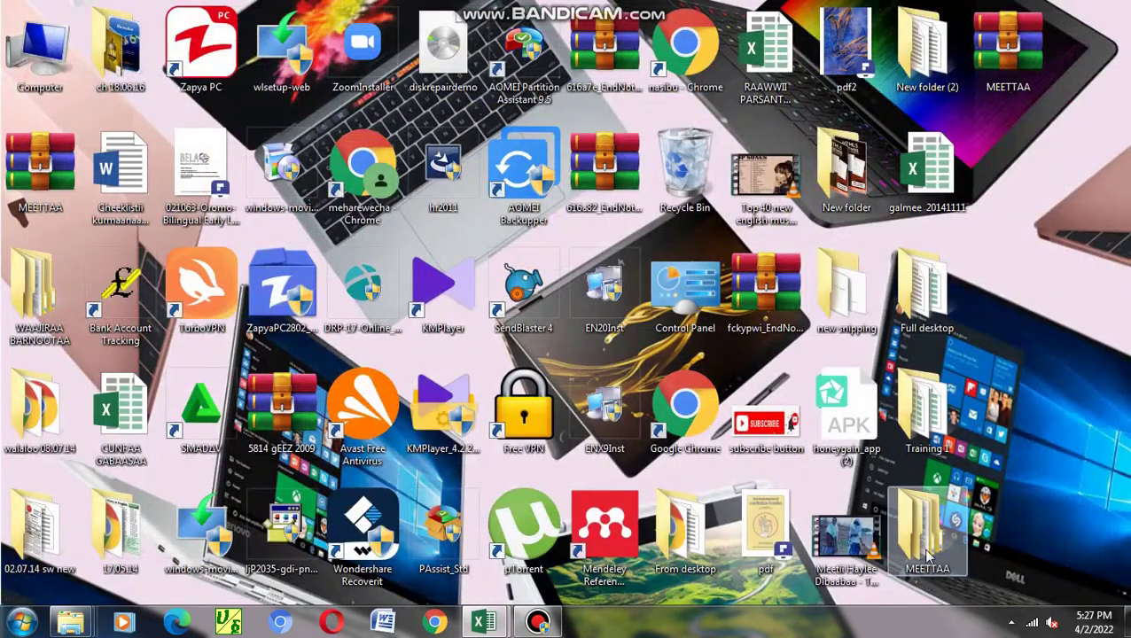
double_click(925, 545)
double_click(217, 222)
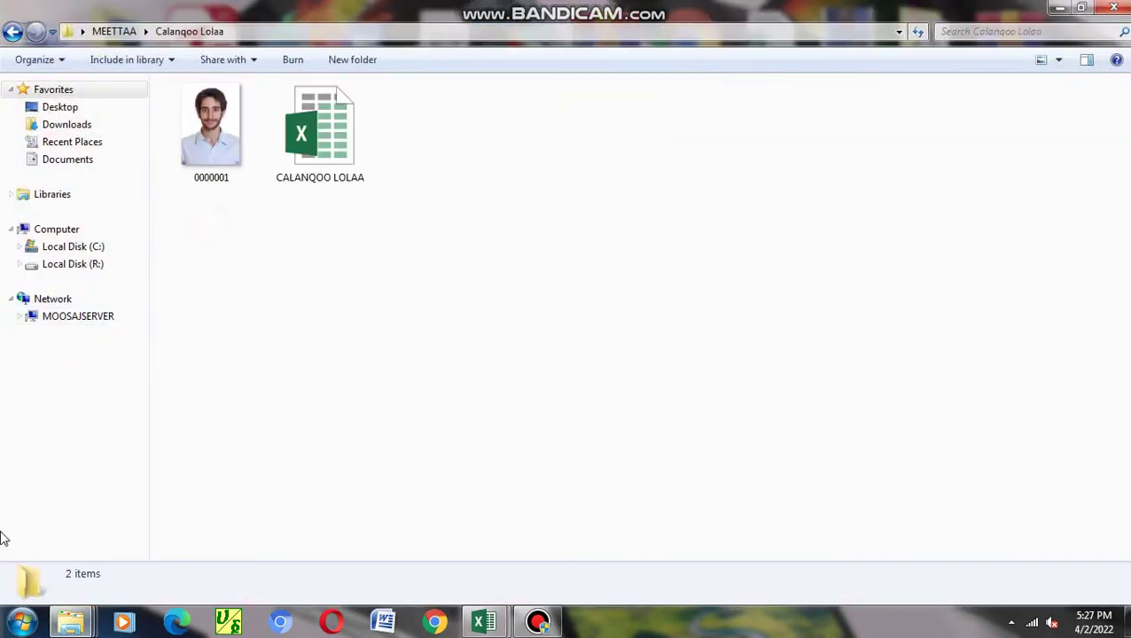
scroll(472, 553, "up", 1, "ctrl")
scroll(472, 554, "up", 1, "ctrl")
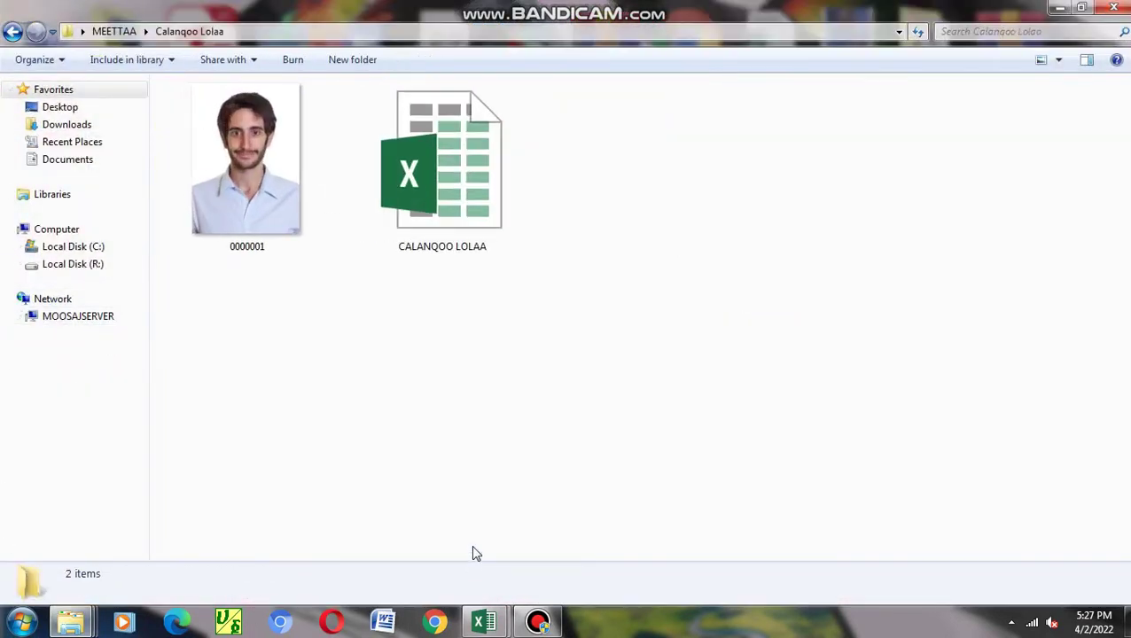
scroll(473, 553, "up", 1, "ctrl")
scroll(472, 553, "up", 1, "ctrl")
Step: Look at photo 0000001's options, then try opening the CALANQOO LOLAA workbook
left_click(309, 209)
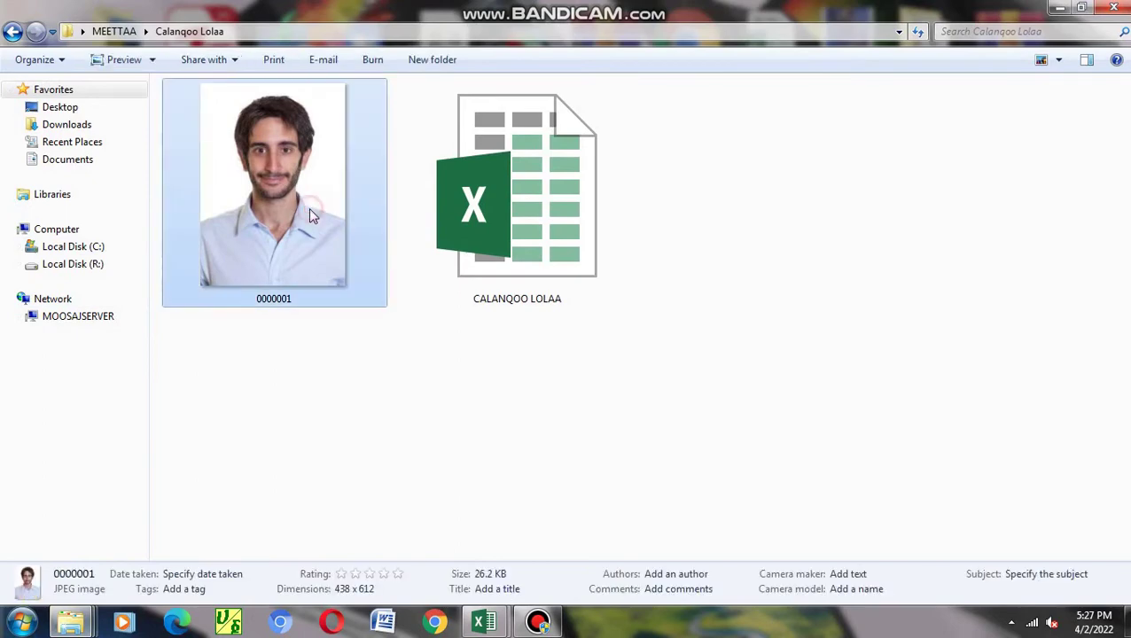
right_click(308, 210)
left_click(836, 236)
double_click(518, 219)
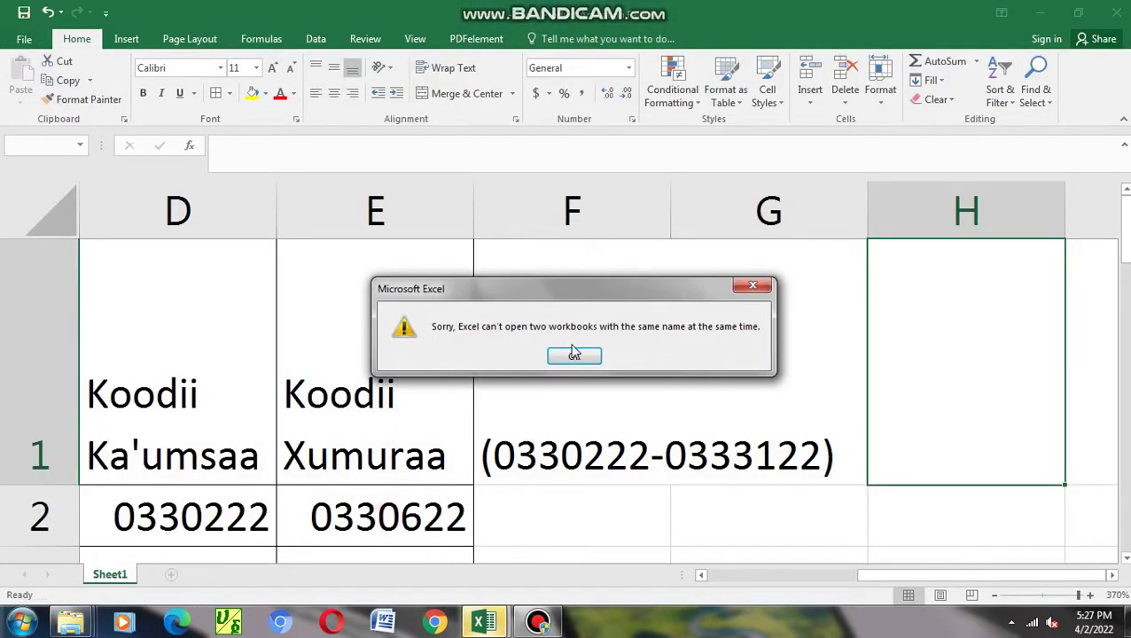
Step: Dismiss the duplicate-workbook error and return to the desktop
left_click(574, 353)
left_click(227, 524)
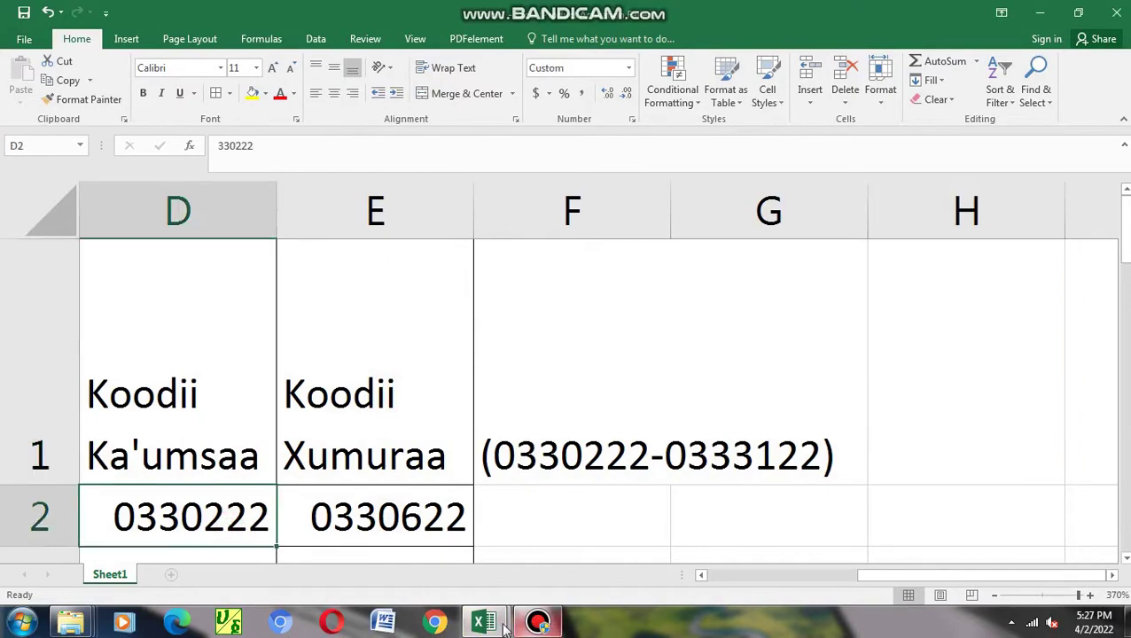
key("super+d")
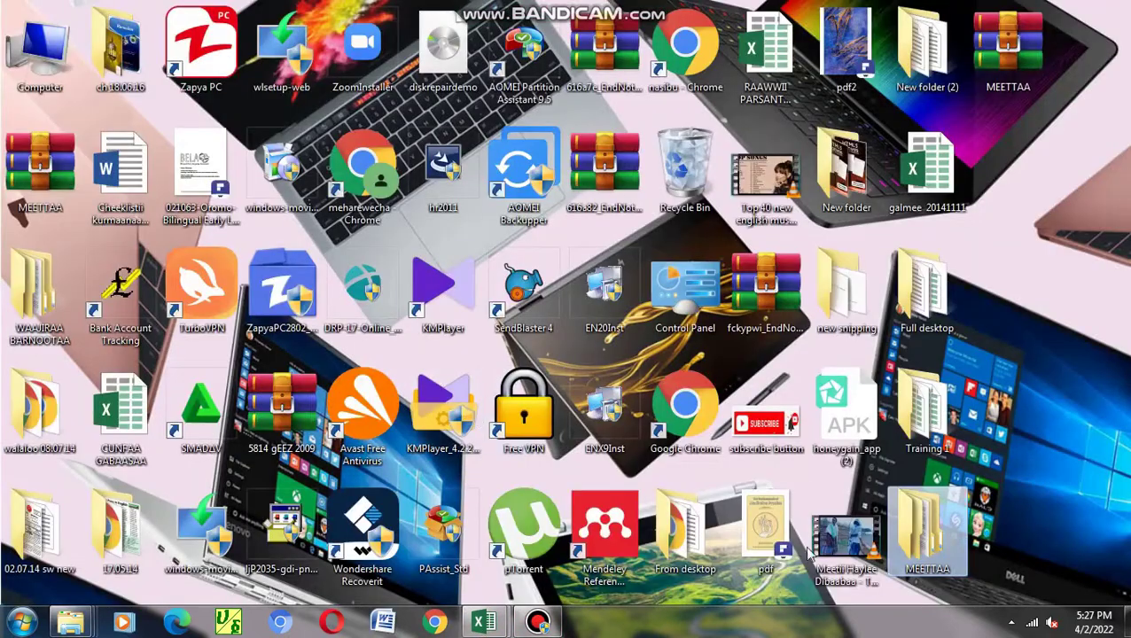
Step: Reopen Calanqoo Lolaa and retry the CALANQOO LOLAA workbook, dismissing the same-name warning again
double_click(925, 532)
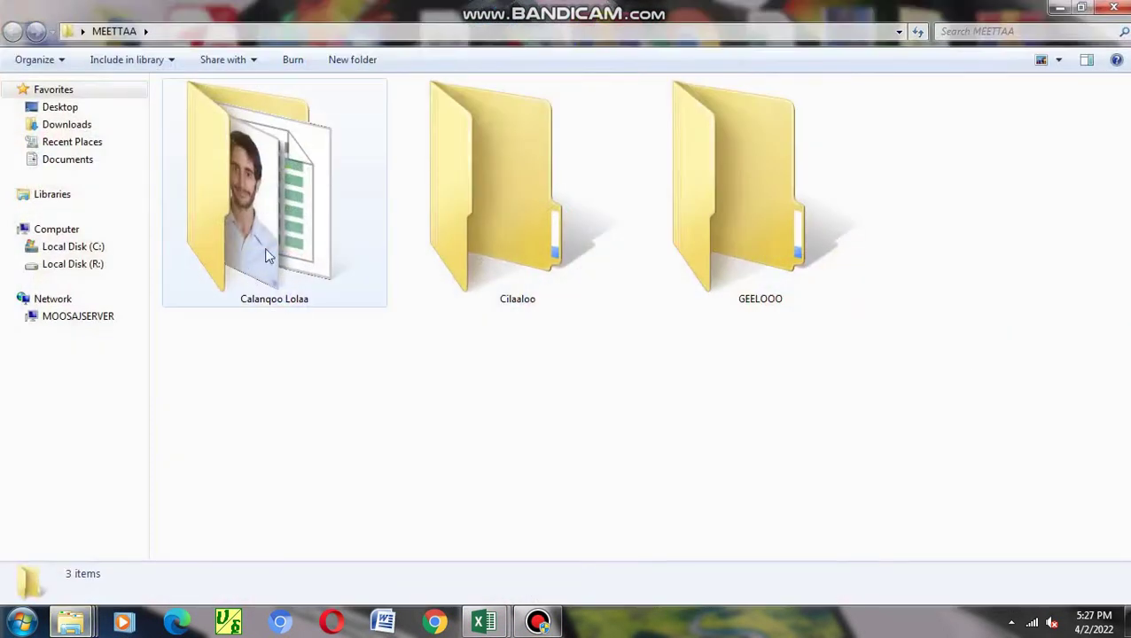
double_click(257, 262)
right_click(205, 112)
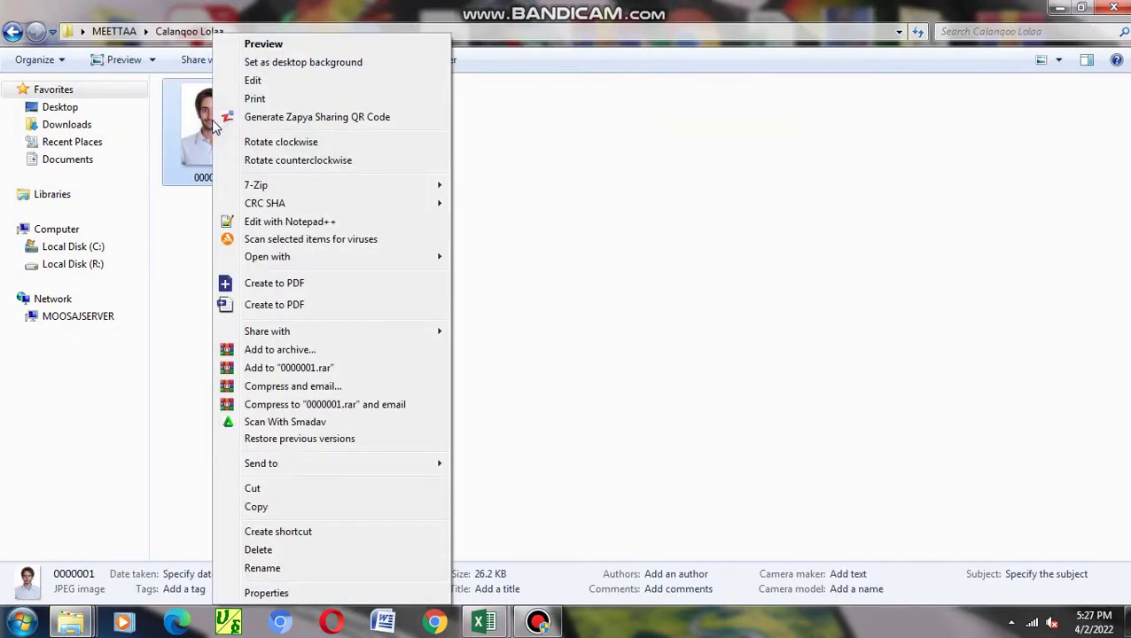
left_click(828, 197)
double_click(322, 153)
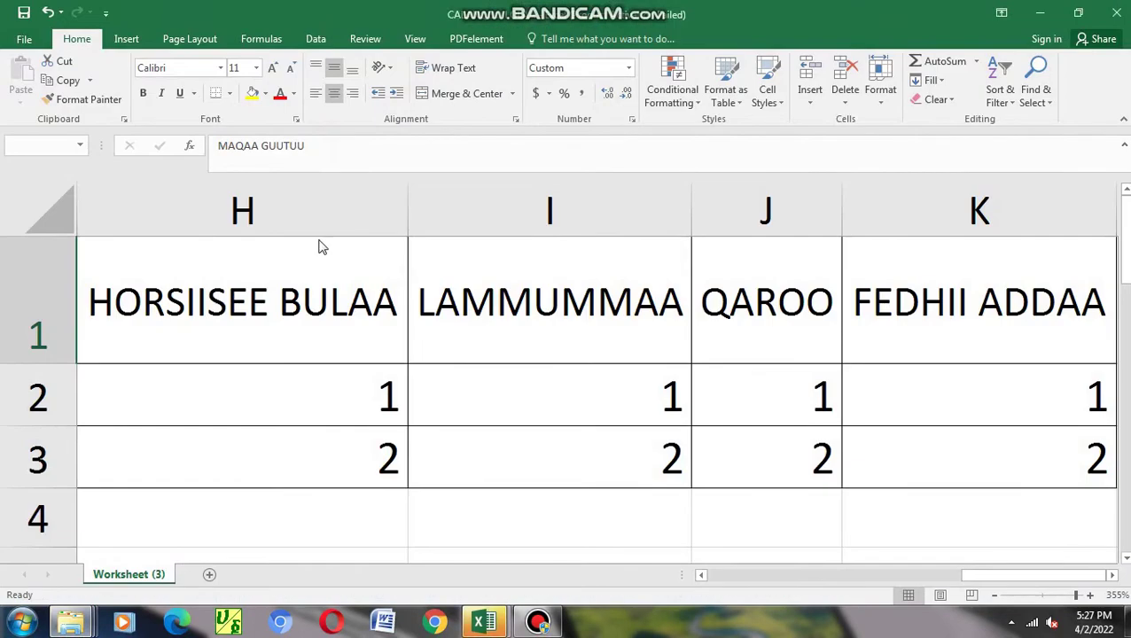
left_click(574, 357)
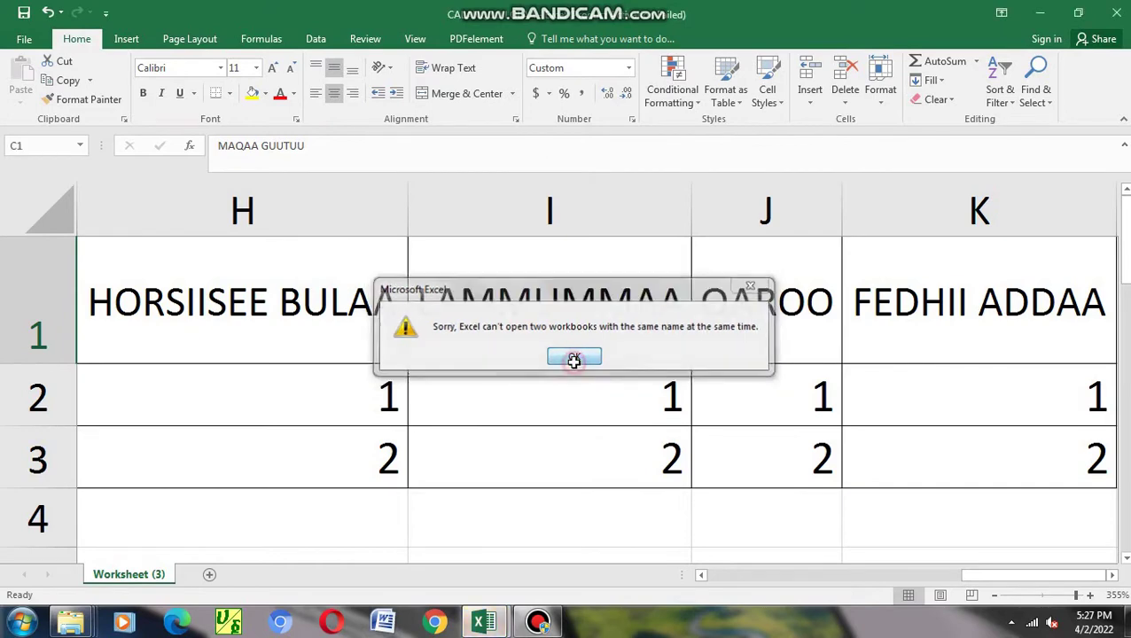
Step: Read the registration code in B2, then switch to the Calanqoo Lolaa folder window
mouse_move(1027, 575)
left_mouse_down()
mouse_move(975, 589)
mouse_move(818, 583)
mouse_move(673, 562)
left_mouse_up()
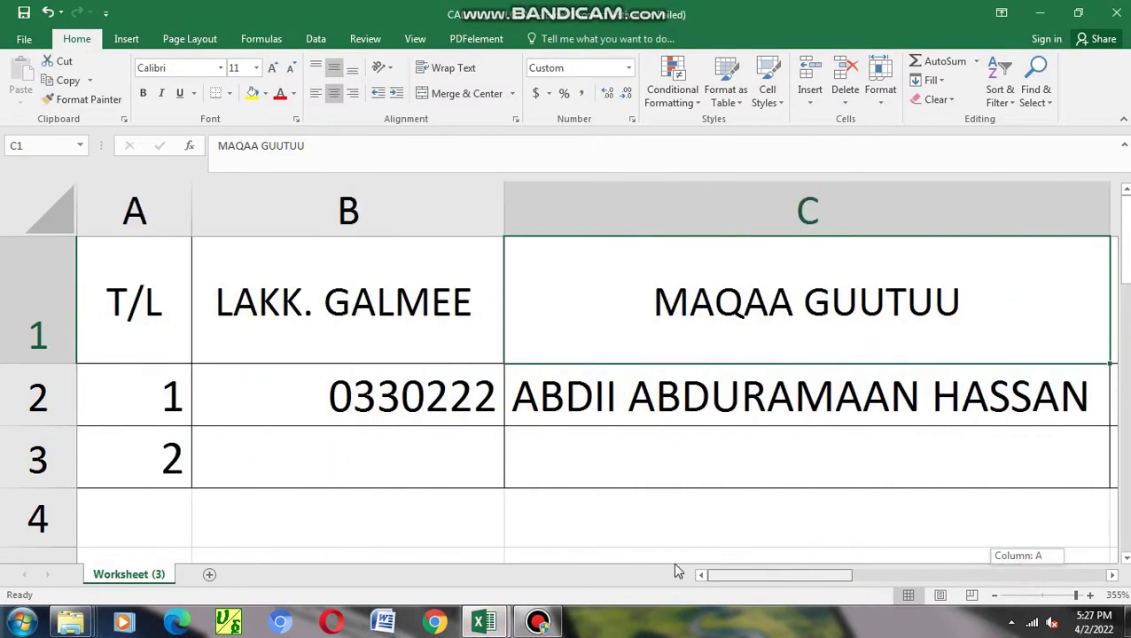
left_click(391, 398)
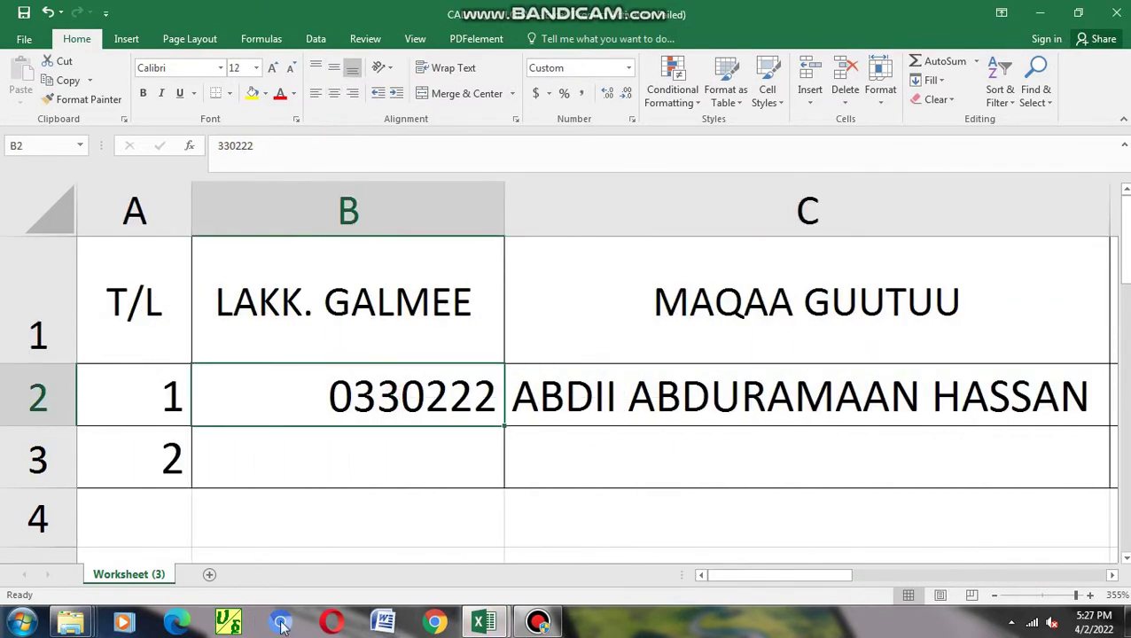
left_click(89, 626)
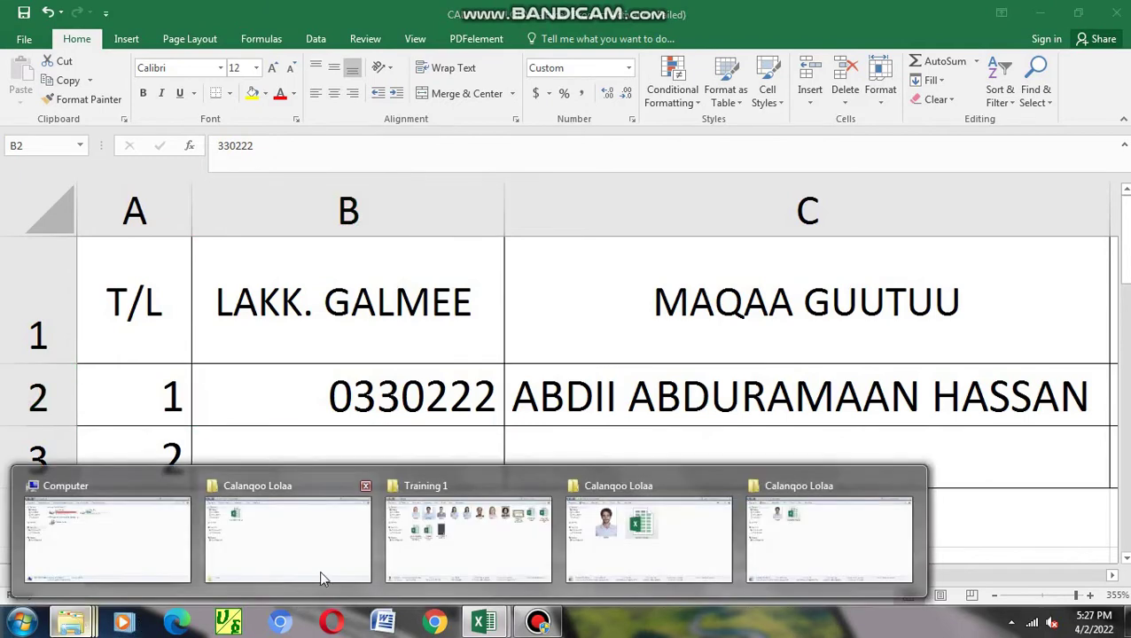
left_click(865, 536)
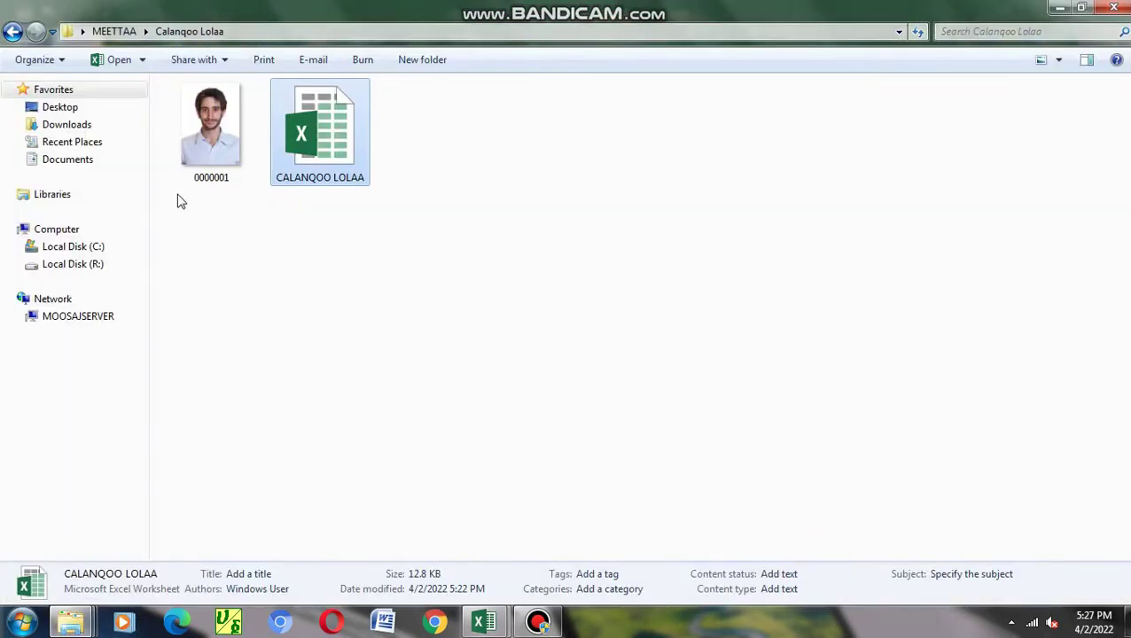
Step: Begin renaming the student's photo, then check the Excel workbook and return to the desktop
right_click(207, 133)
left_click(294, 571)
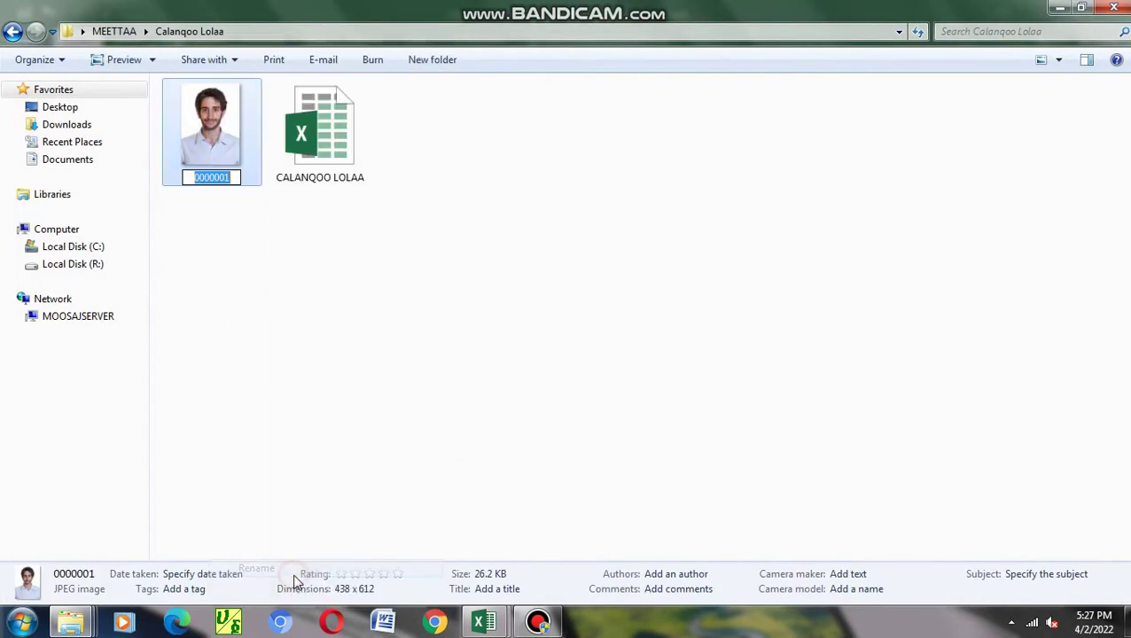
type("033")
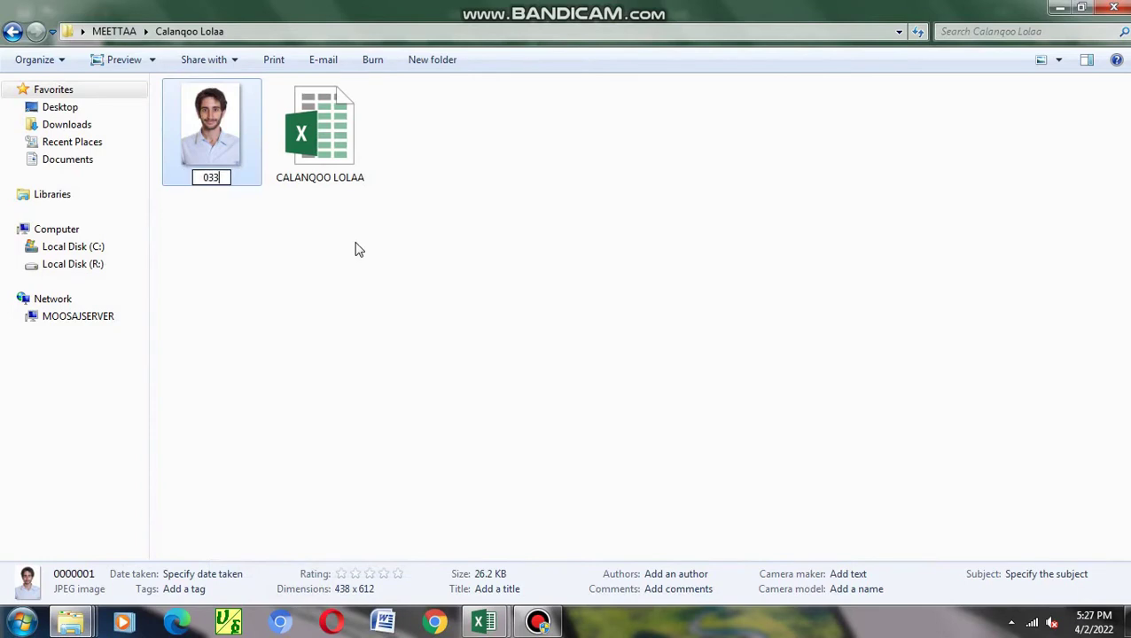
left_click(483, 622)
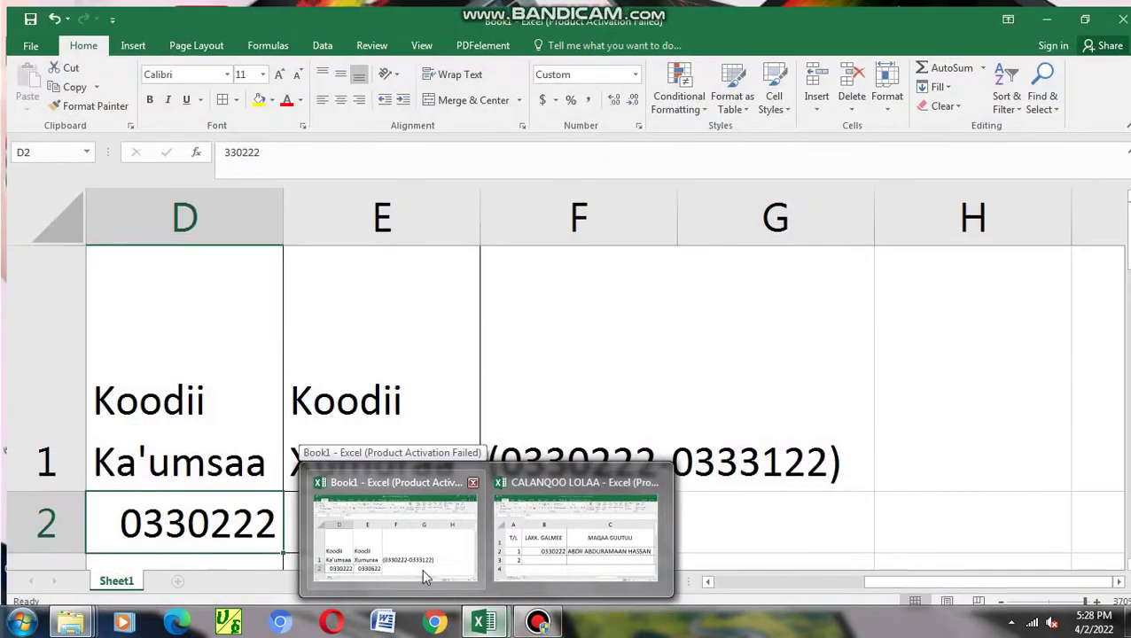
left_click(424, 576)
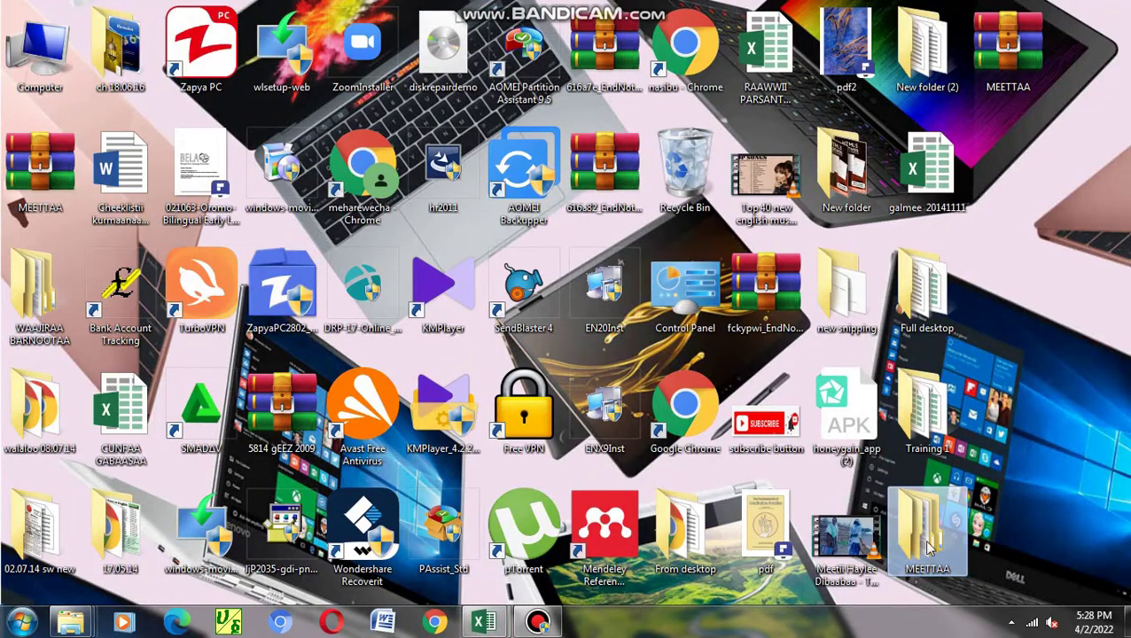
double_click(931, 554)
double_click(200, 156)
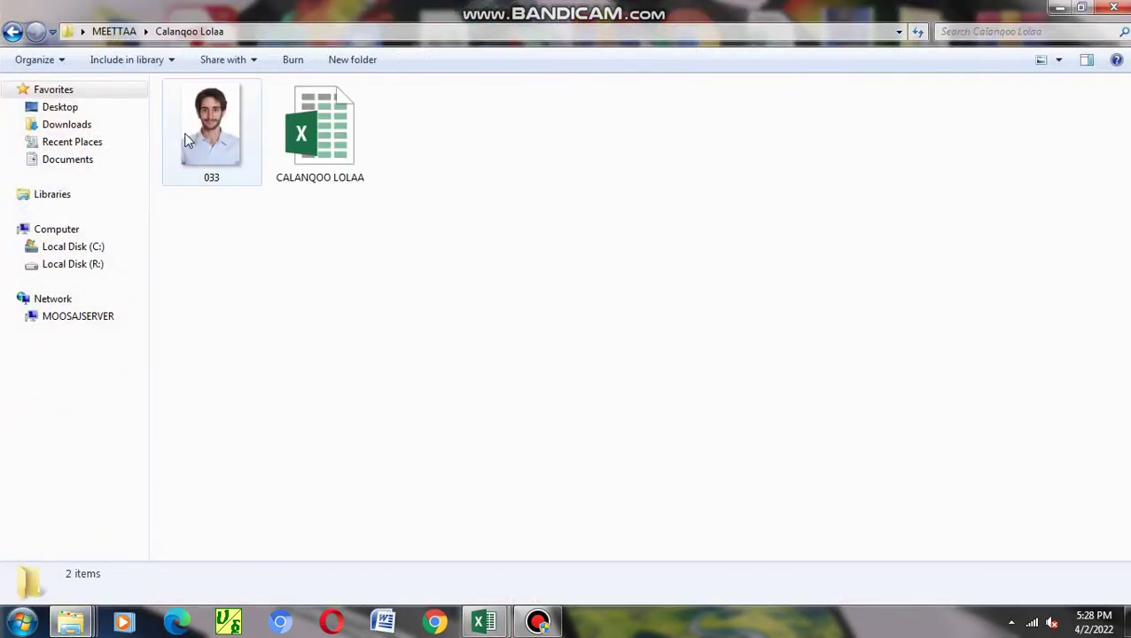
left_click(201, 156)
right_click(200, 156)
left_click(253, 570)
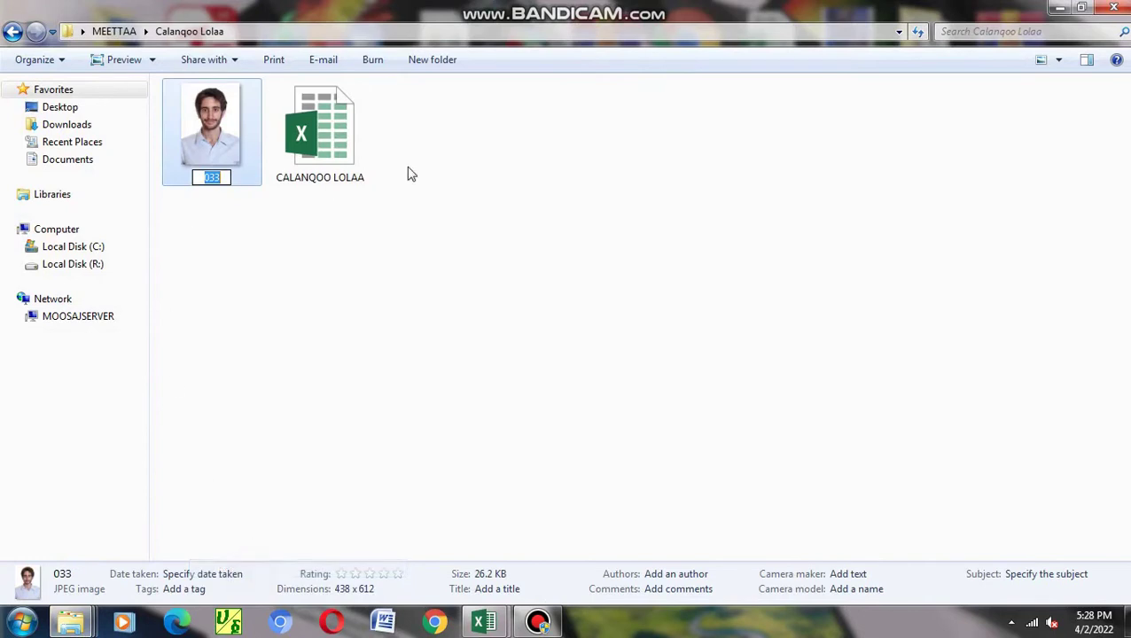
type("0")
type("222")
left_click(330, 468)
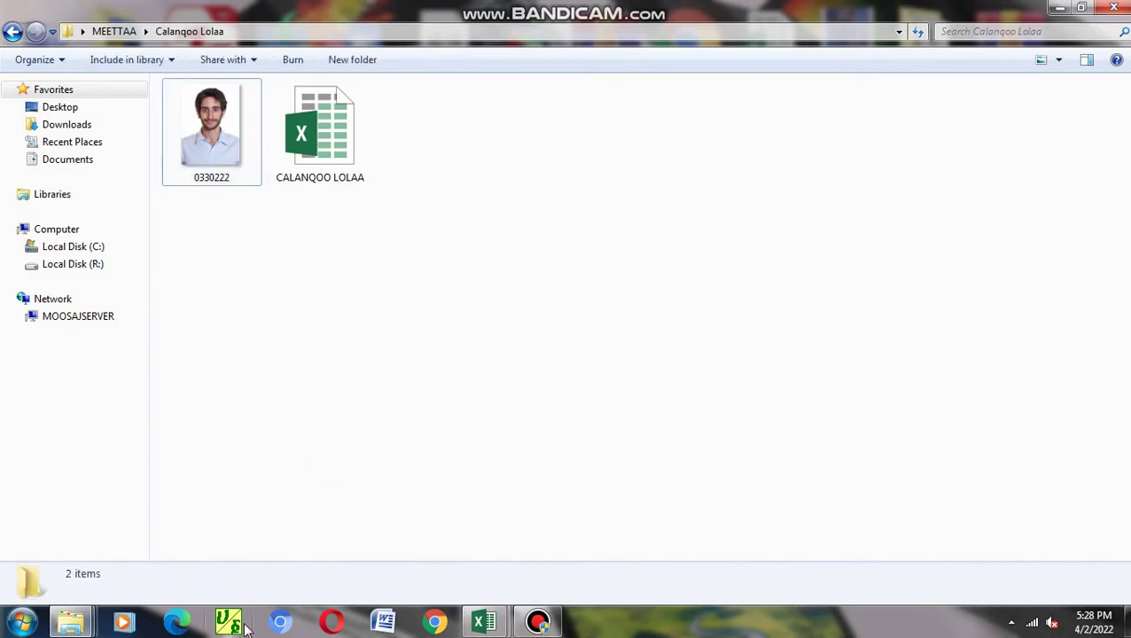
Step: Check the renamed photo, review the MEETTAA student folders, and show the desktop
left_click(346, 136)
left_click(211, 133)
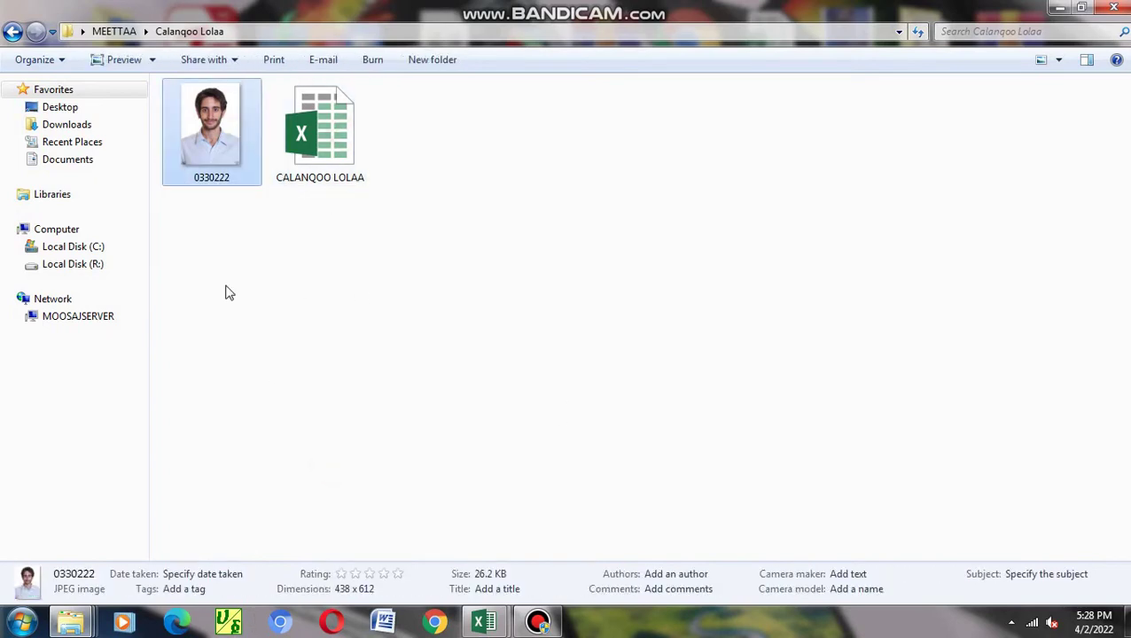
scroll(441, 376, "up", 2, "ctrl")
scroll(442, 373, "up", 2, "ctrl")
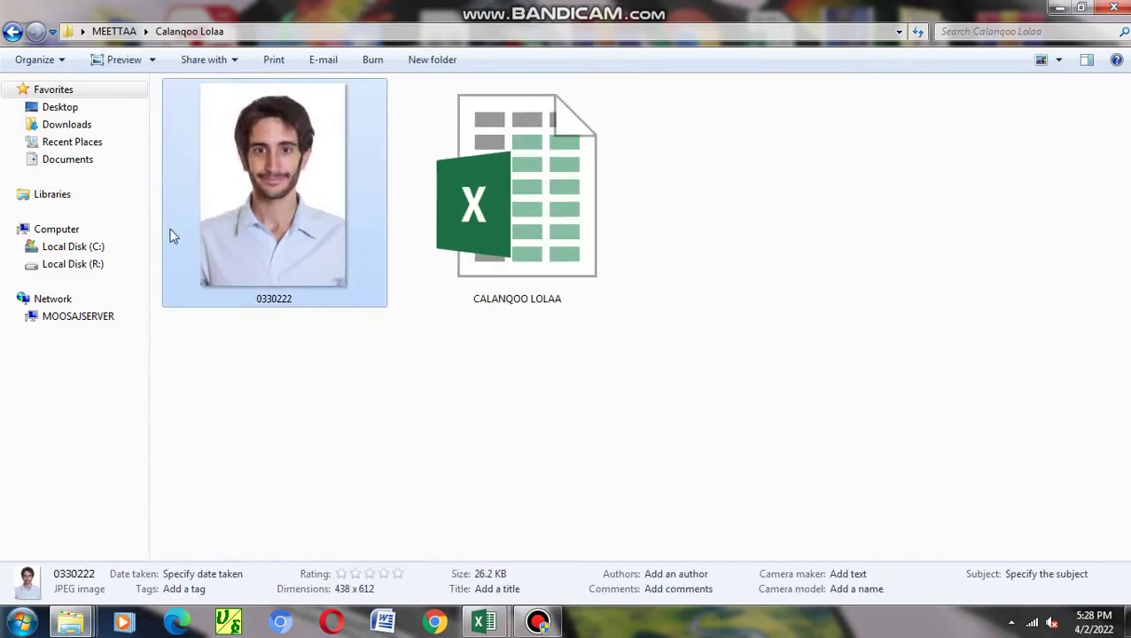
key("BackSpace")
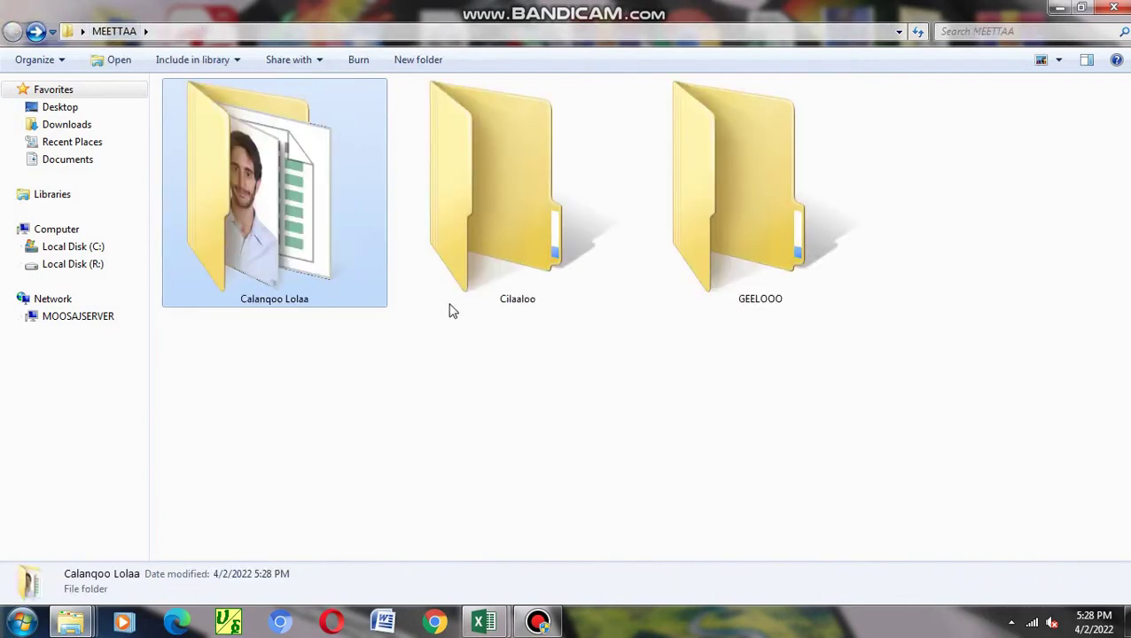
left_click(496, 215)
left_click(658, 261)
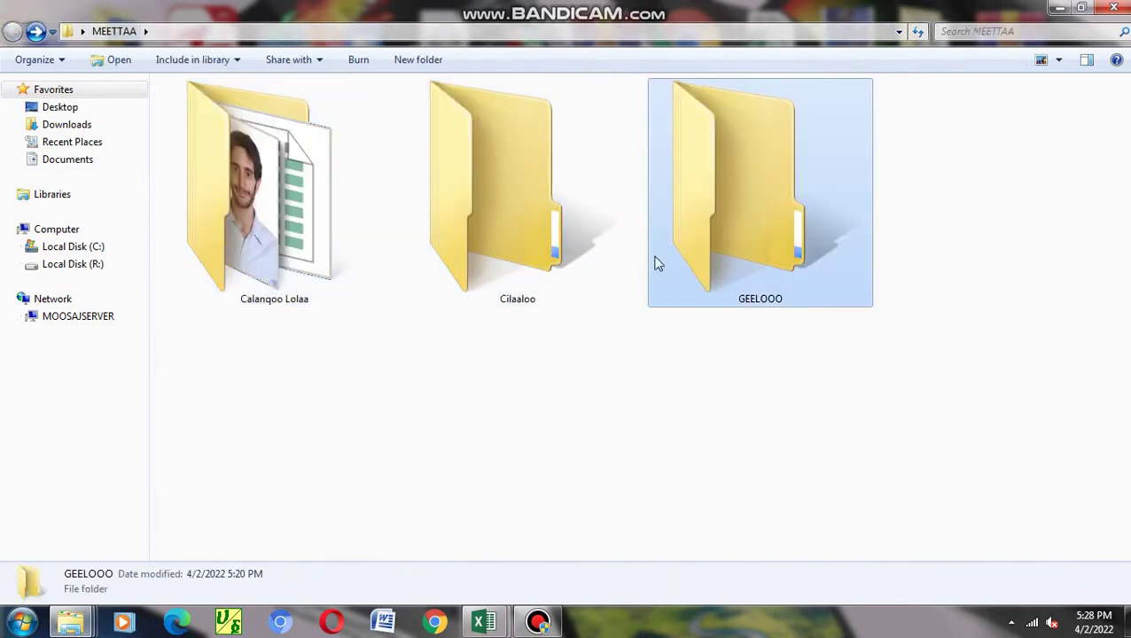
left_click(293, 165)
left_click(532, 208)
left_click(705, 235)
key("super+d")
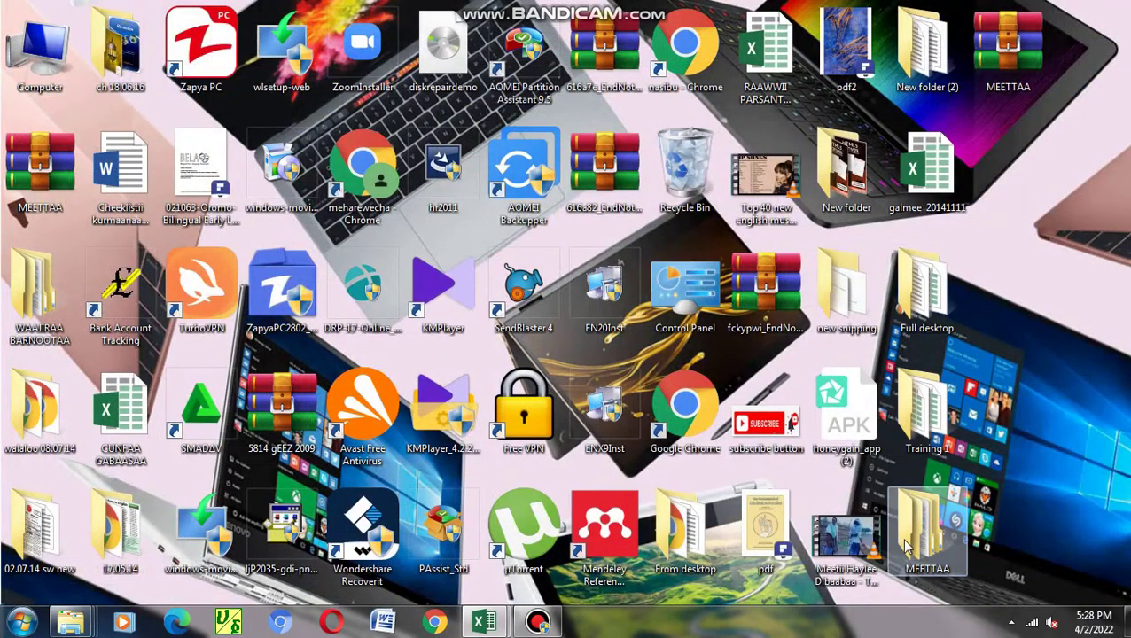
Step: Archive the desktop MEETTAA folder as MEETTAA.7z via 7-Zip, after first trying MEETTAA.rar
right_click(909, 550)
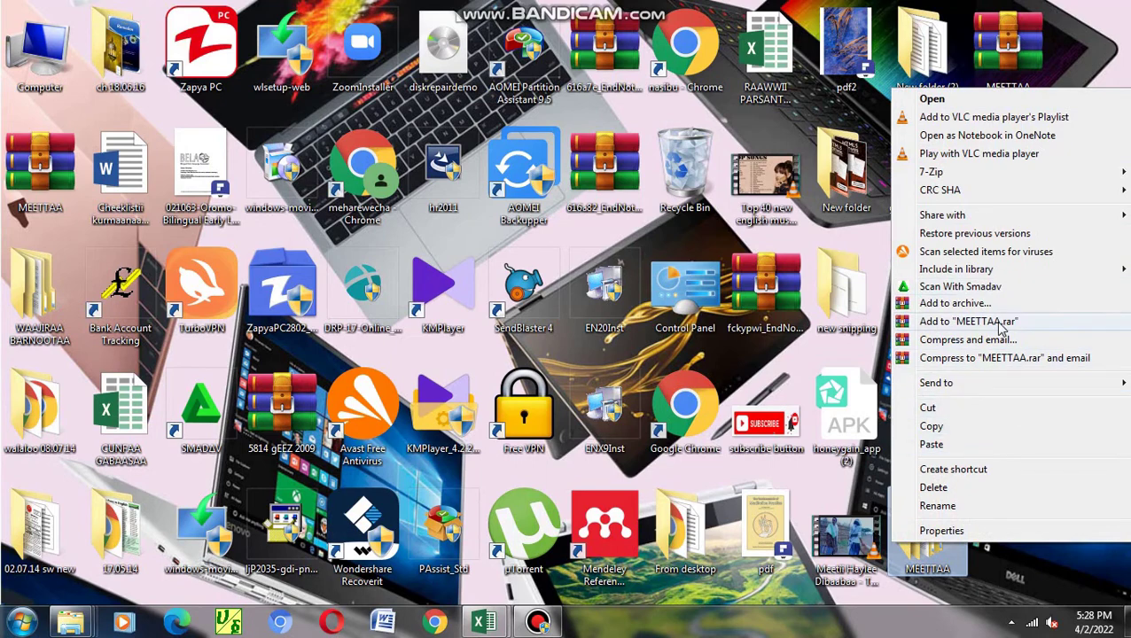
left_click(1000, 322)
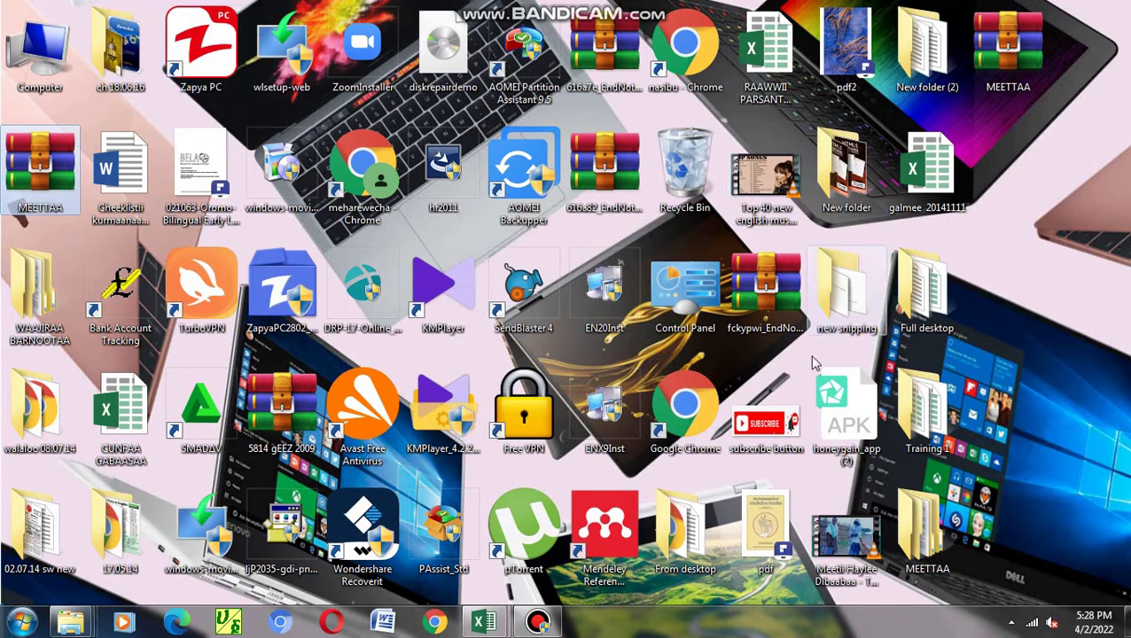
right_click(913, 548)
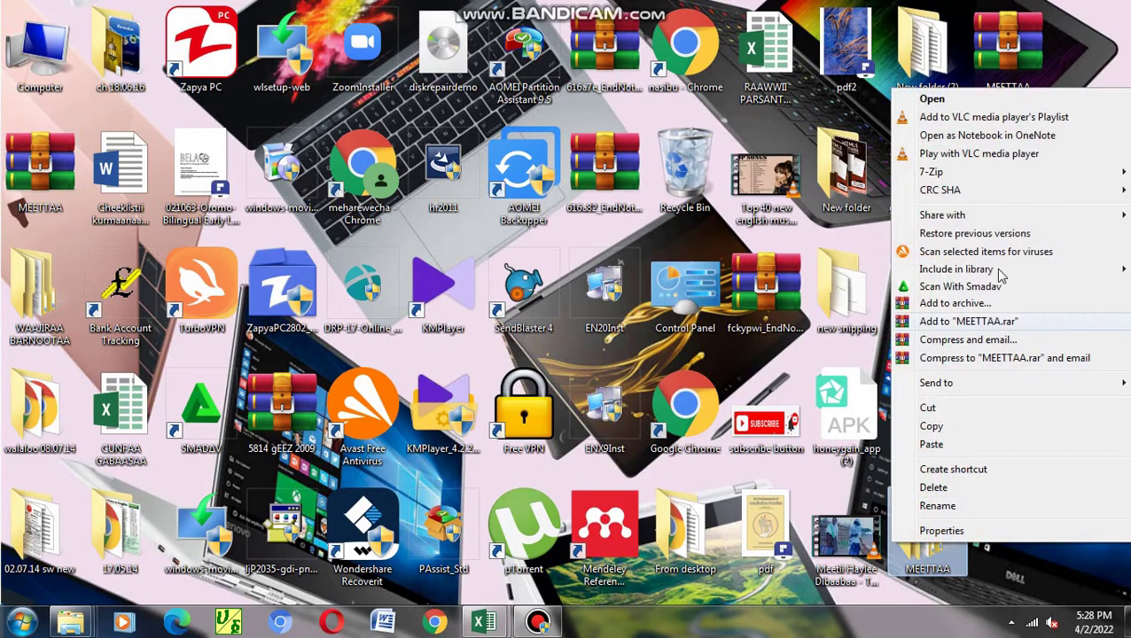
mouse_move(931, 172)
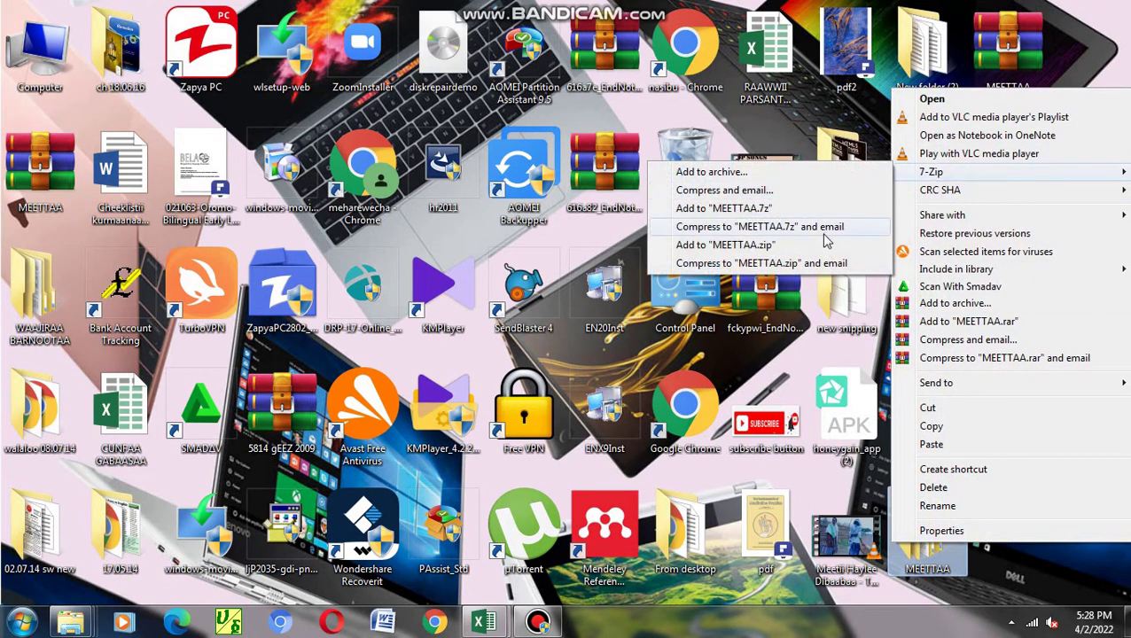
left_click(770, 209)
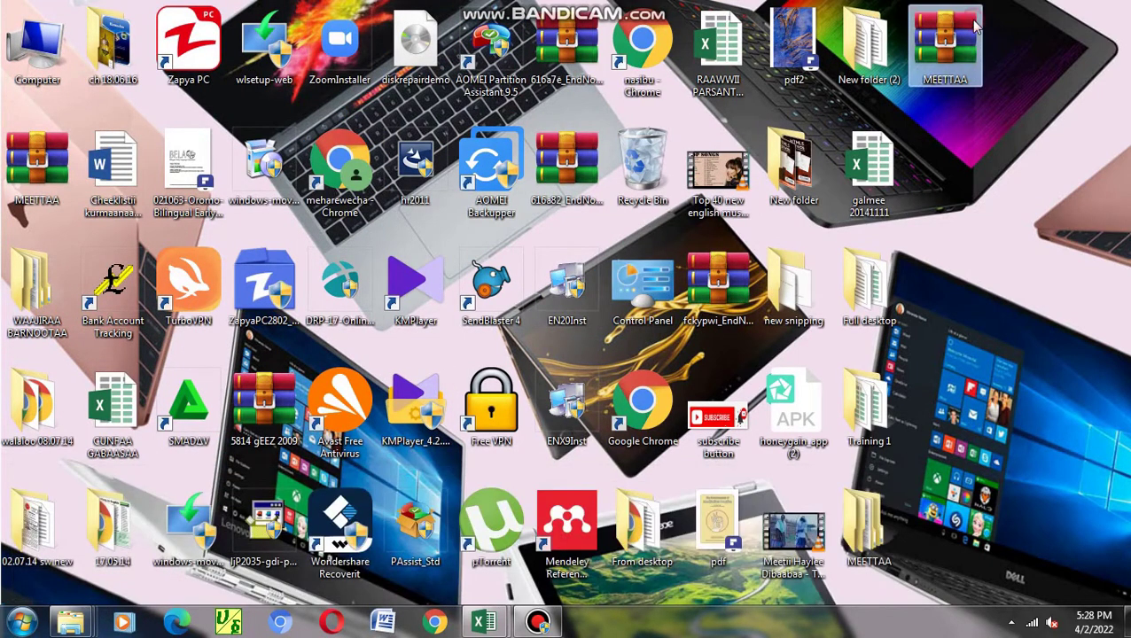
Step: Open MEETTAA.7z and its MEETTAA folder, close the licence reminder, and select Calanqoo Lolaa and Cilaaloo
double_click(922, 51)
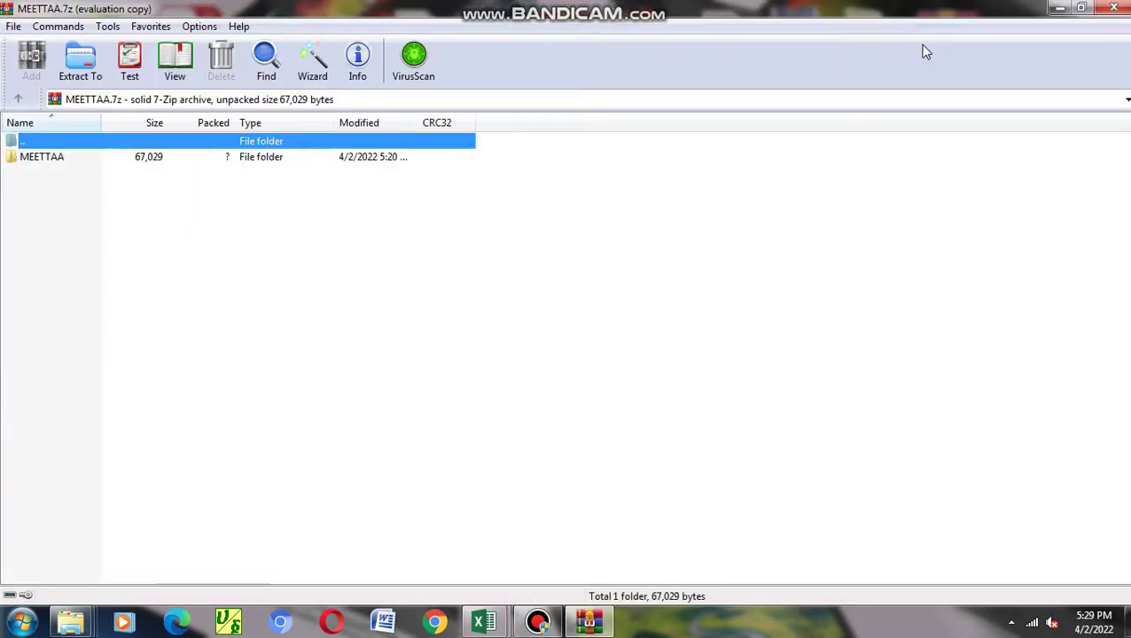
double_click(261, 156)
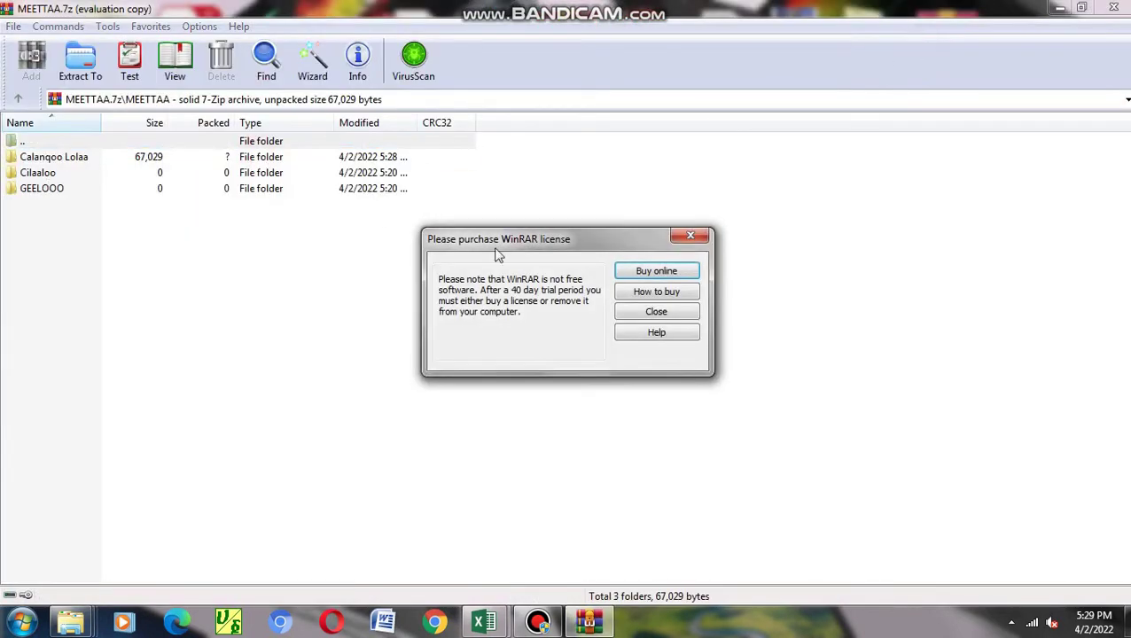
left_click(656, 311)
left_click(69, 158)
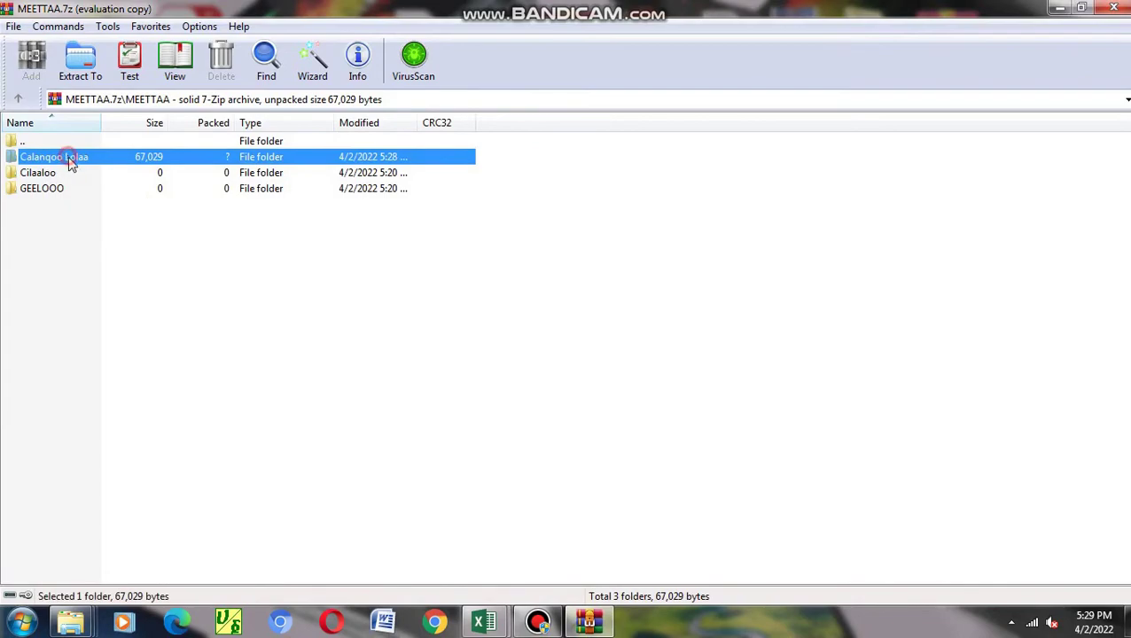
left_click(59, 174)
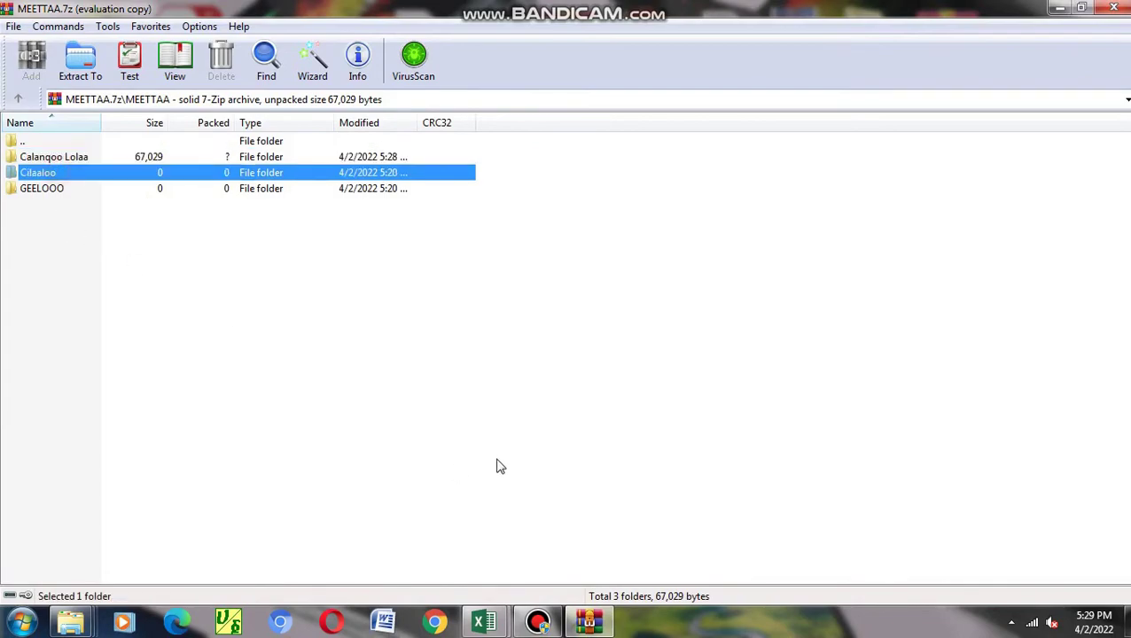